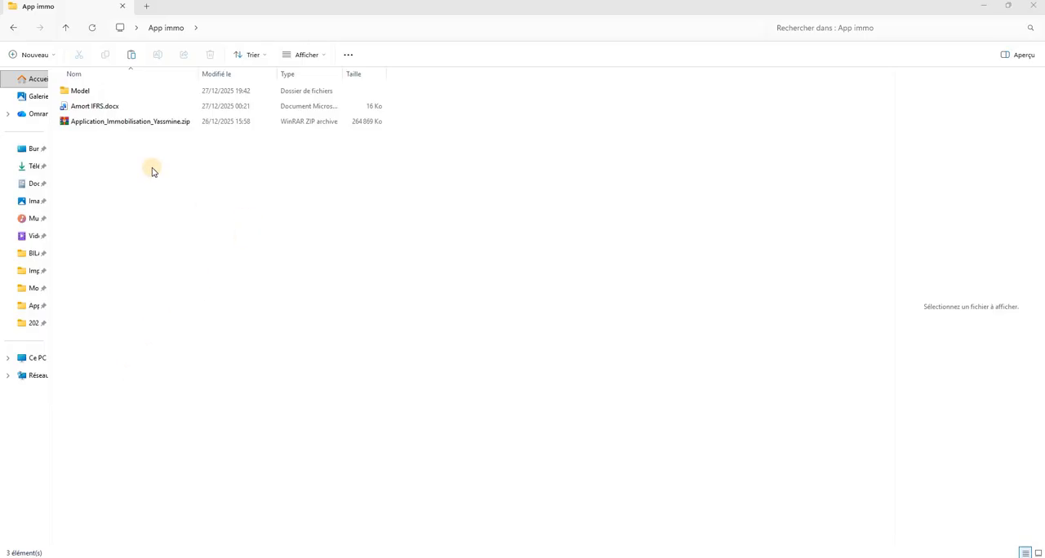
Extract the fixed-asset application's ZIP archive into its own folder within App immo
right_click(103, 125)
click(172, 219)
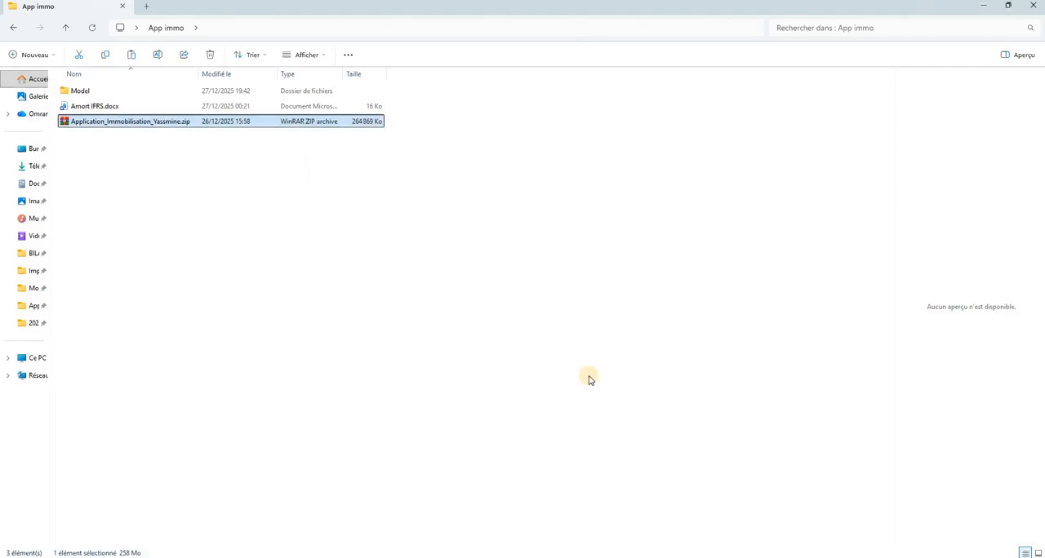
click(609, 391)
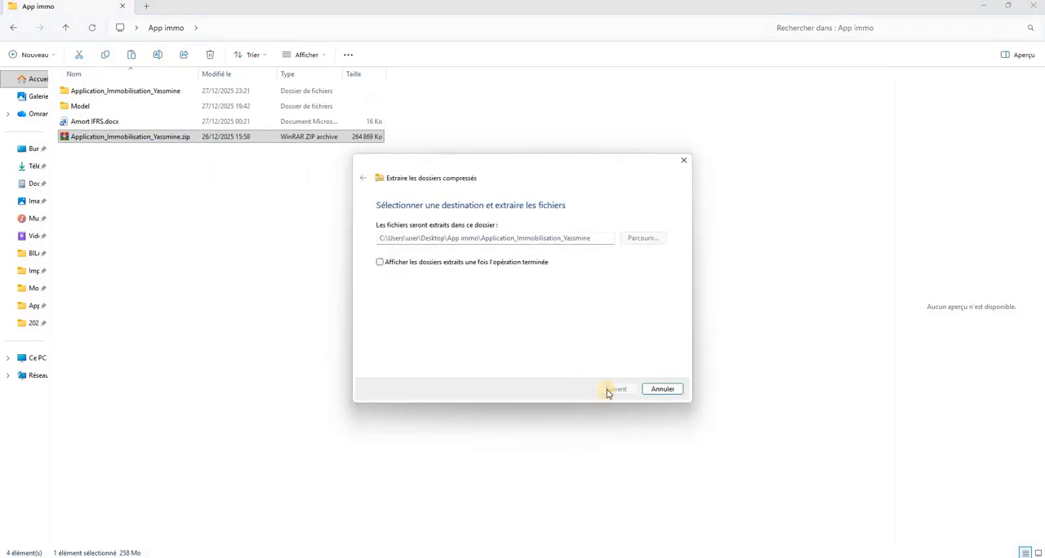
Open the dist subfolder of the extracted application folder and launch the executable inside it
click(133, 92)
double_click(133, 91)
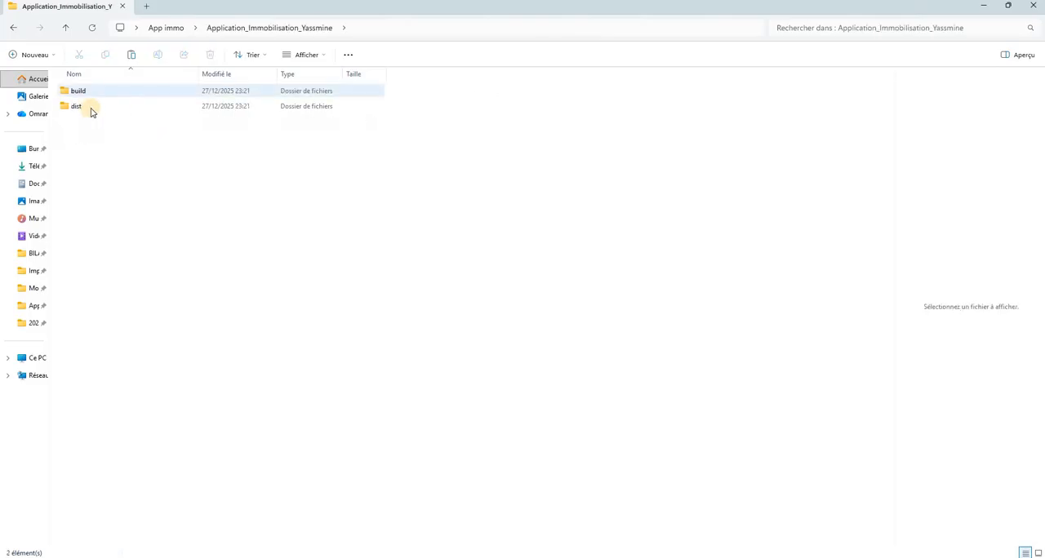
click(92, 110)
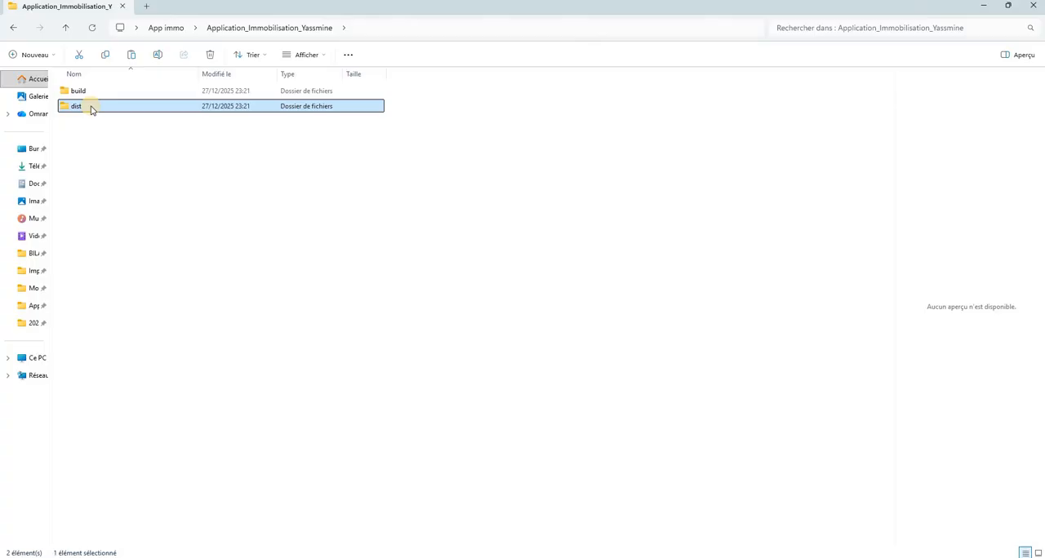
double_click(92, 110)
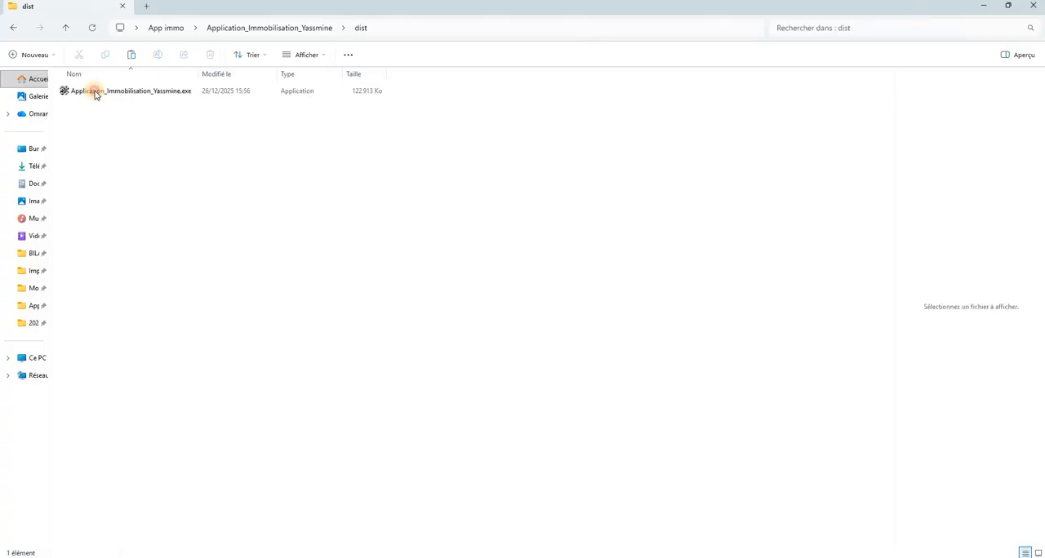
click(95, 95)
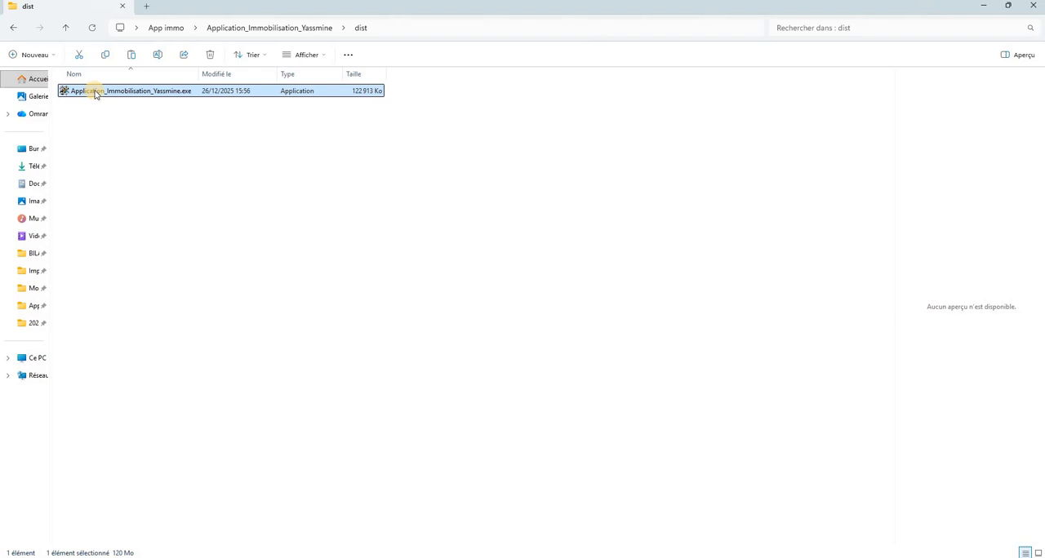
double_click(96, 92)
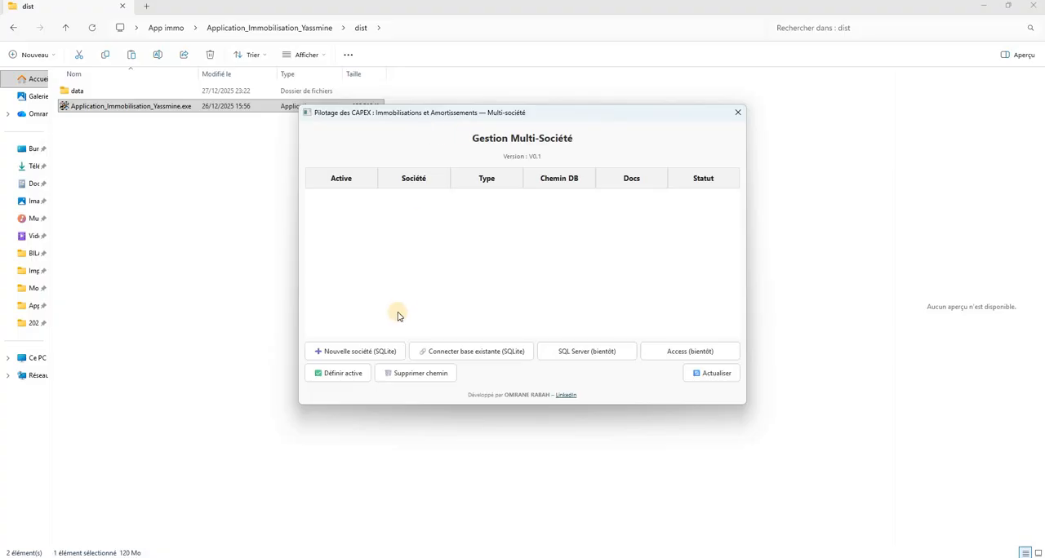
Create a new SQLite company named P_Test, stored in the data folder, and acknowledge its creation
click(365, 352)
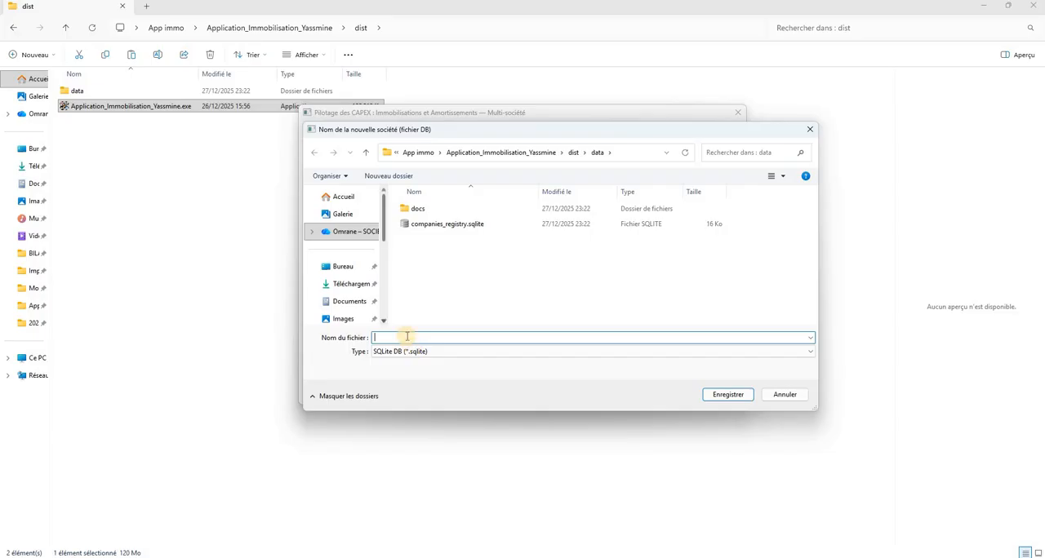
click(406, 337)
text(P_Test)
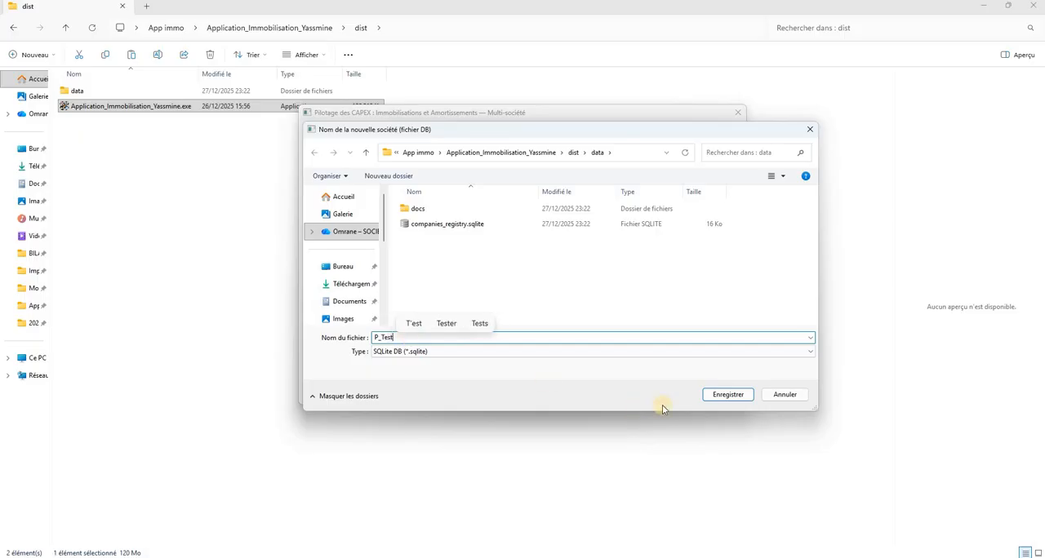
click(715, 395)
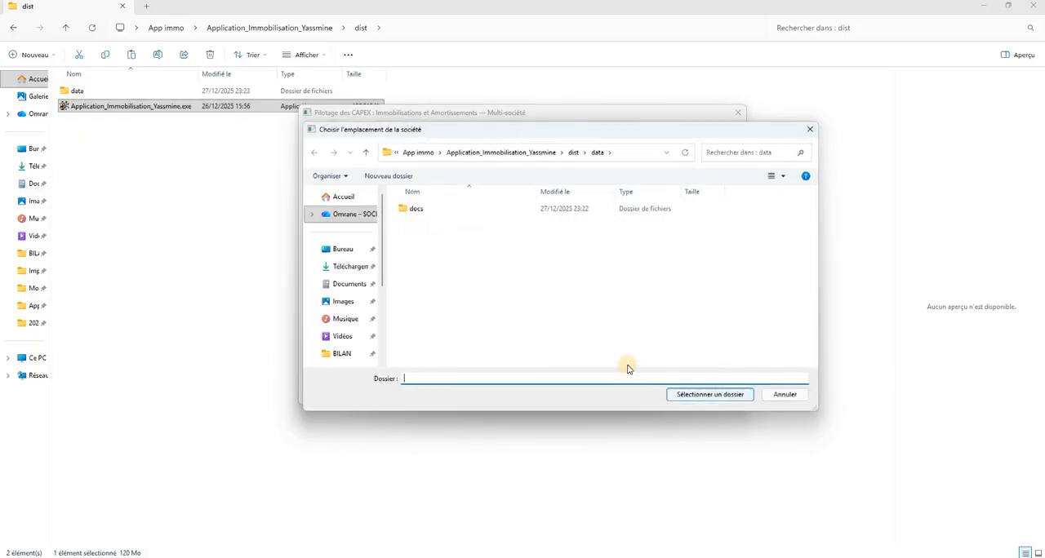
click(699, 396)
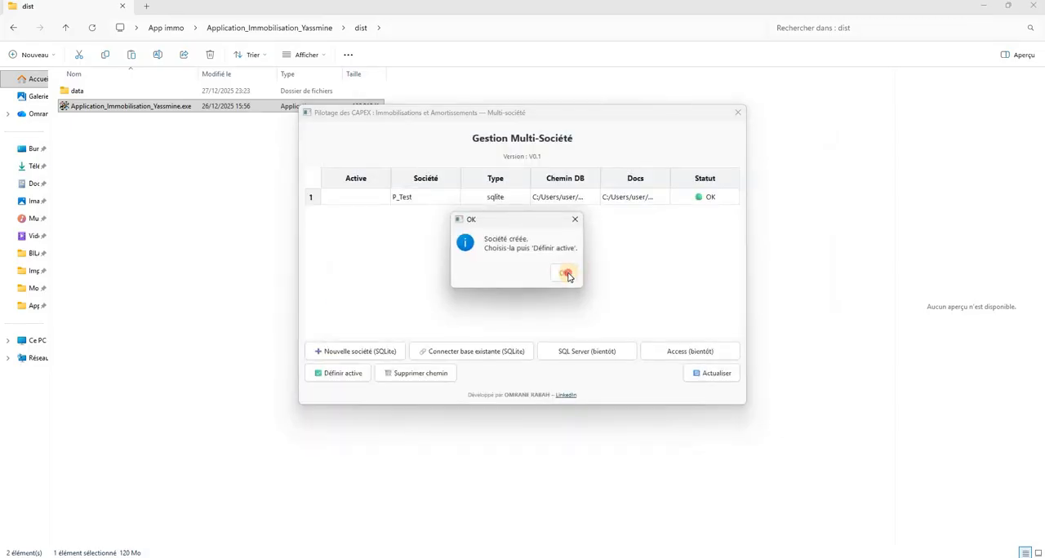
click(564, 273)
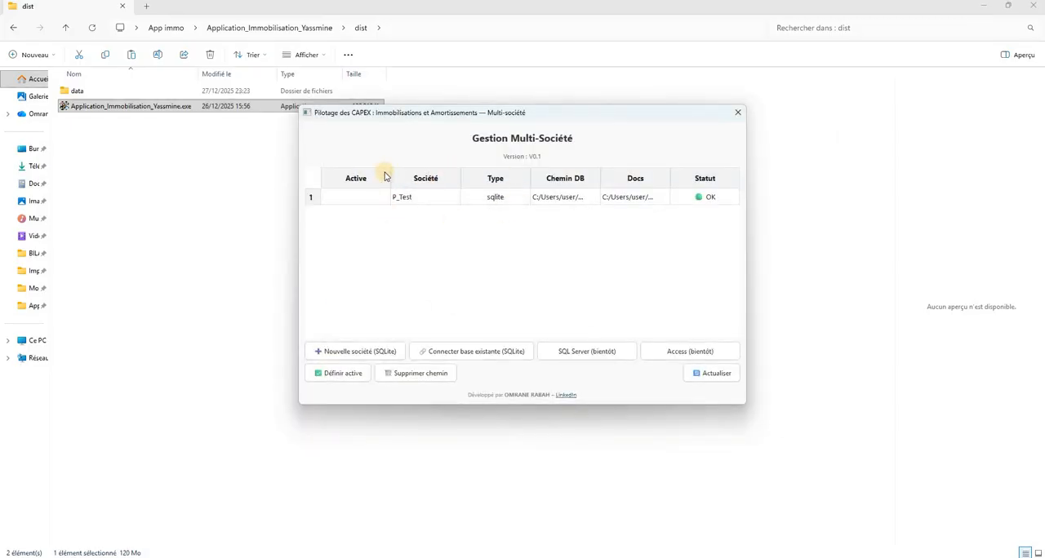
Set the P_Test company as the active one and acknowledge the confirmation
click(420, 201)
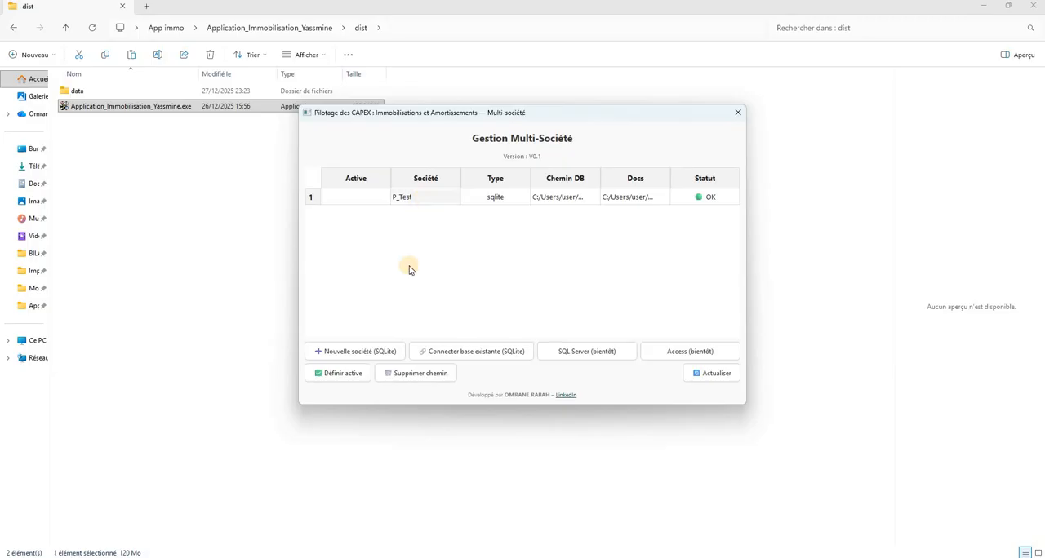
click(356, 380)
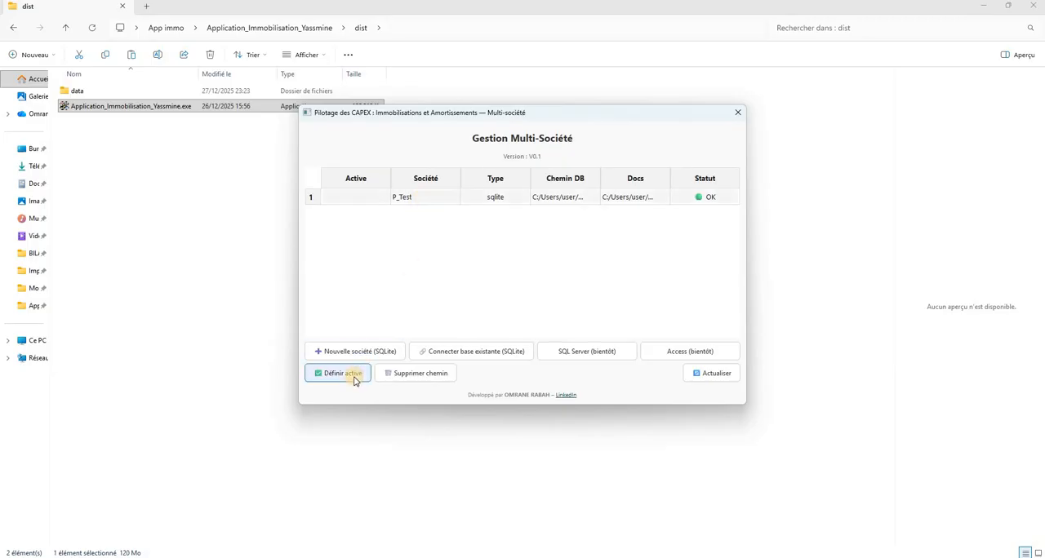
click(353, 379)
click(552, 272)
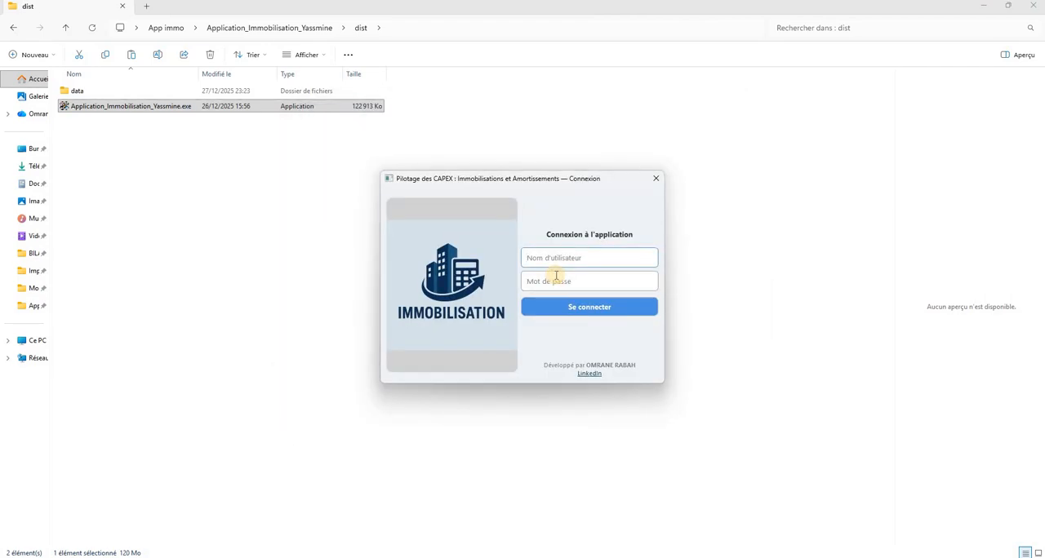
Log in to the application with the administrator's user name and the account password
click(585, 260)
text(omrabe)
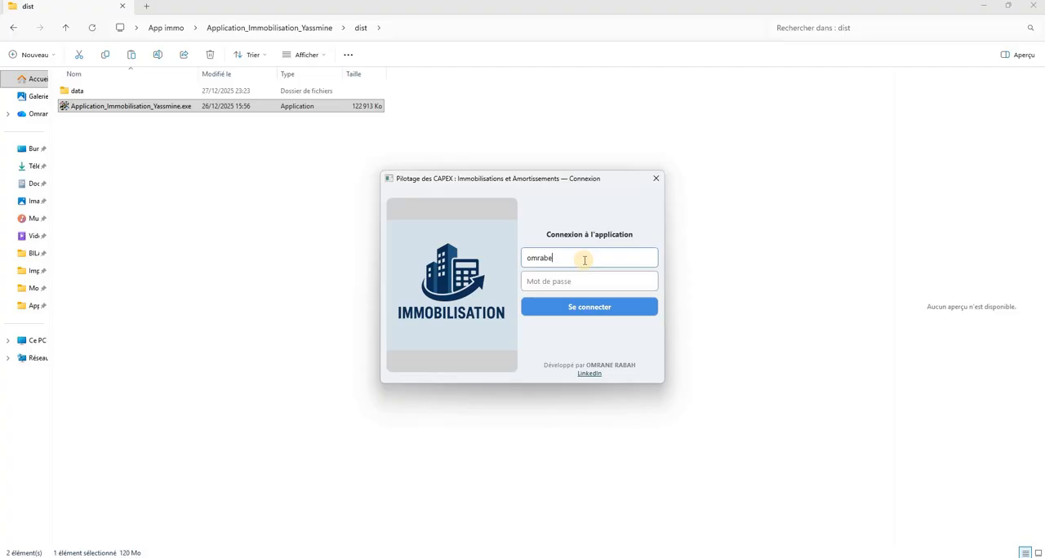
key(BackSpace)
key(BackSpace)
text(ne)
key(Tab)
text(••••)
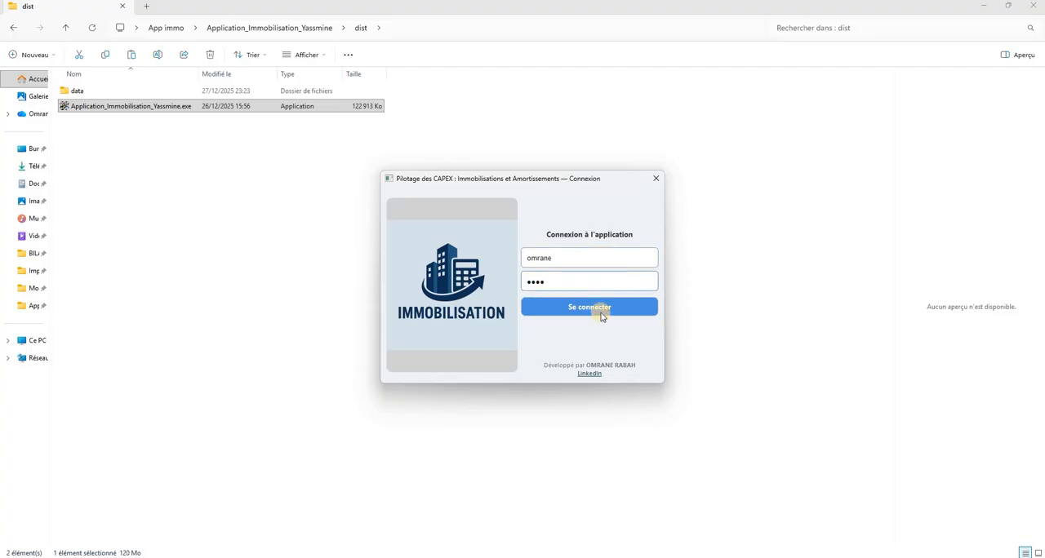
click(601, 310)
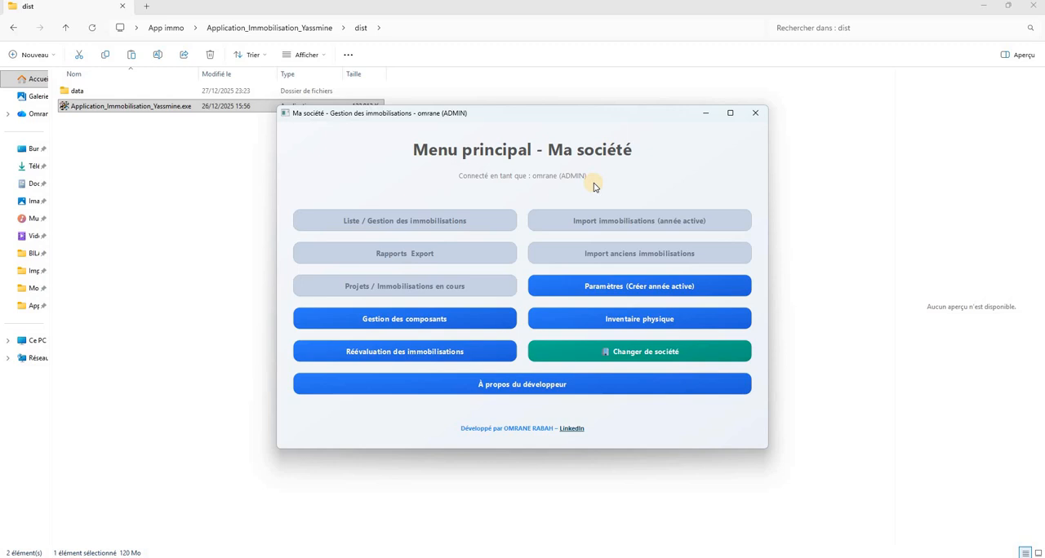
Open the application's parameters and set the company name to STE XYZ
click(617, 289)
click(222, 204)
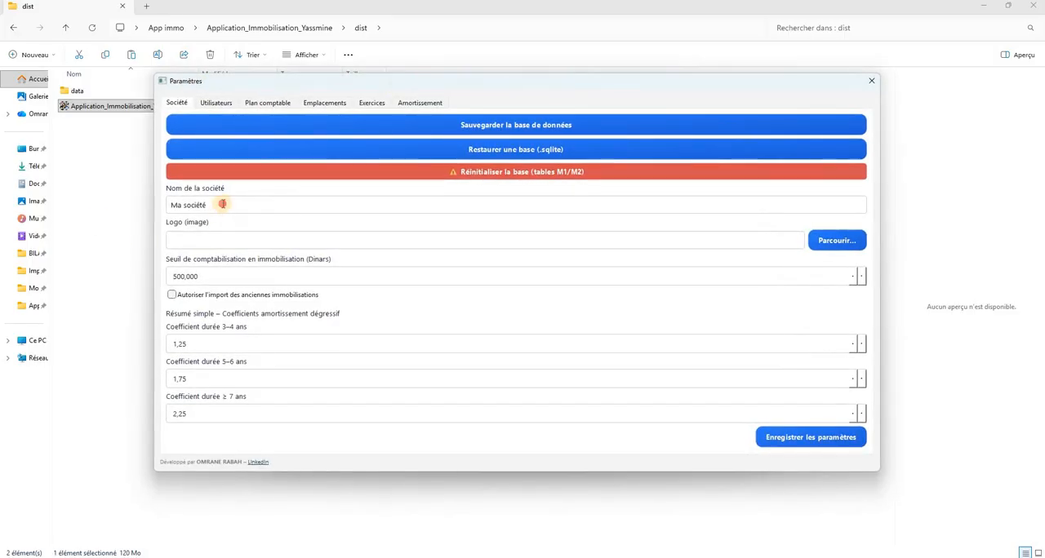
key(ctrl+a)
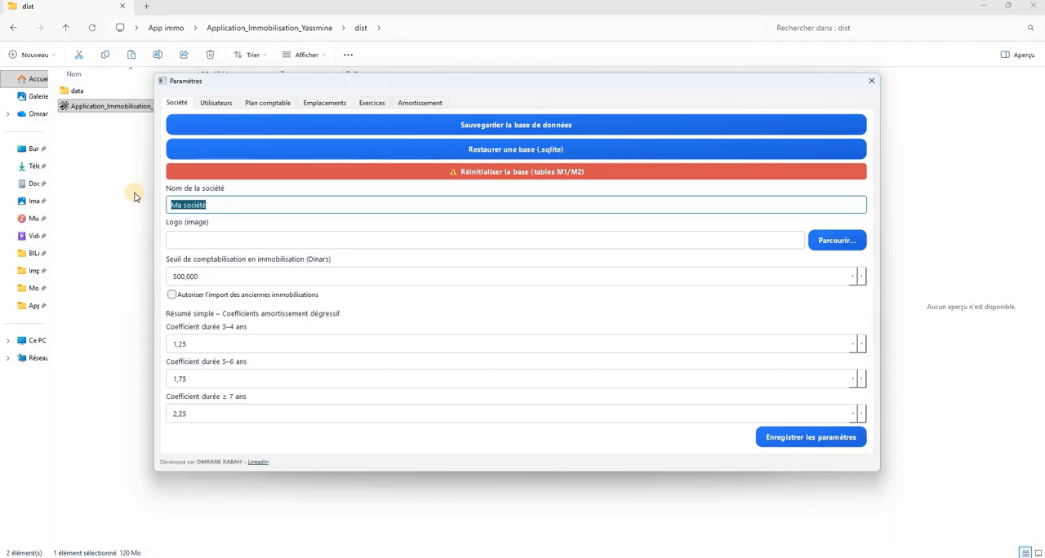
text(STE XYZ)
Choose Untitled_logo_4_free-file.jpg from the App immo Model folder as the company logo and save the parameters
click(830, 242)
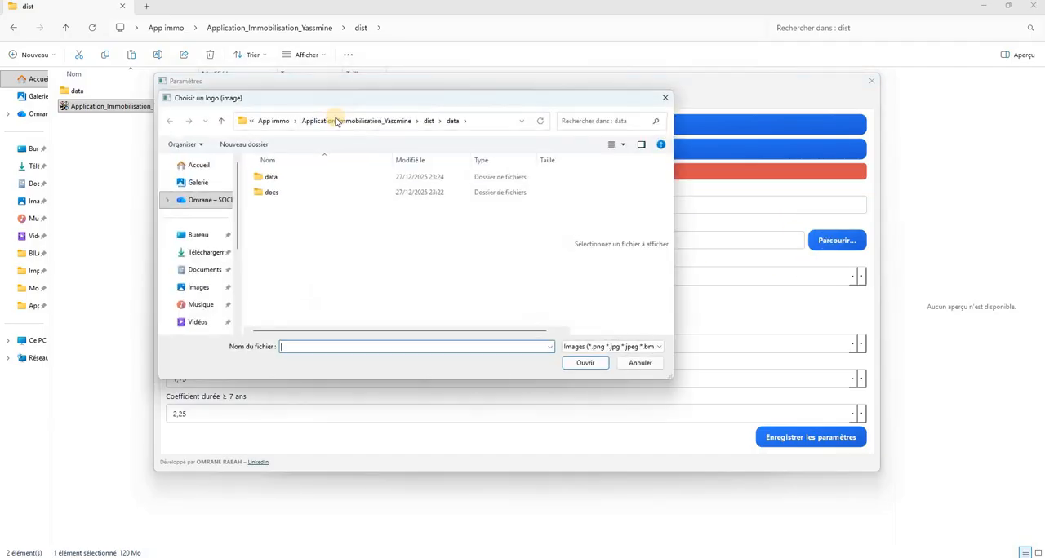
click(384, 123)
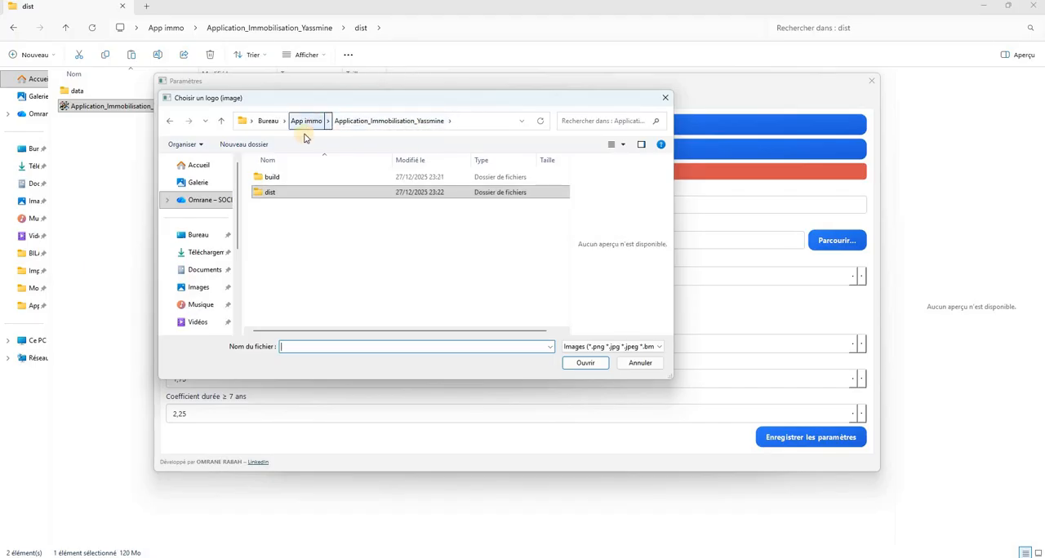
click(308, 127)
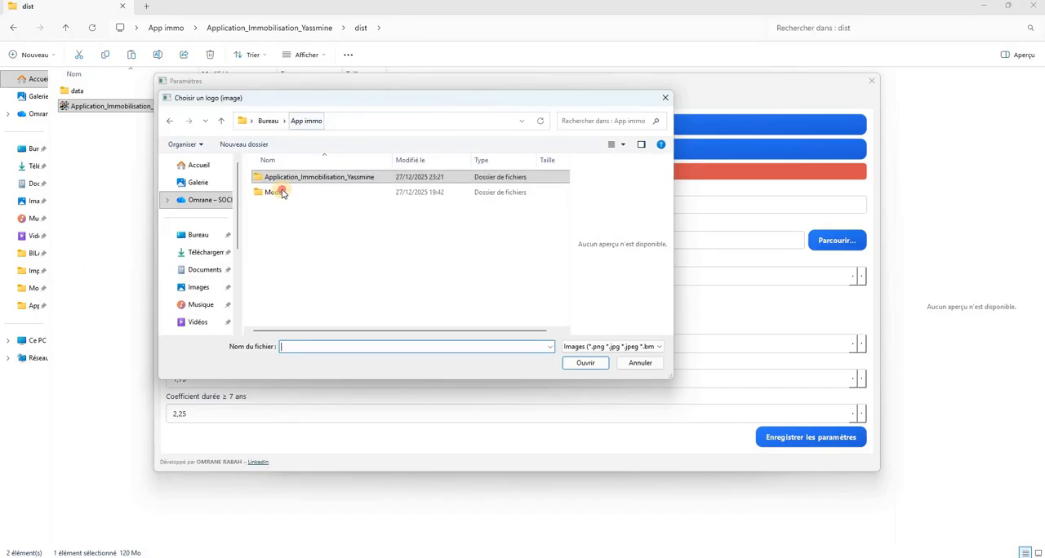
click(335, 193)
double_click(351, 197)
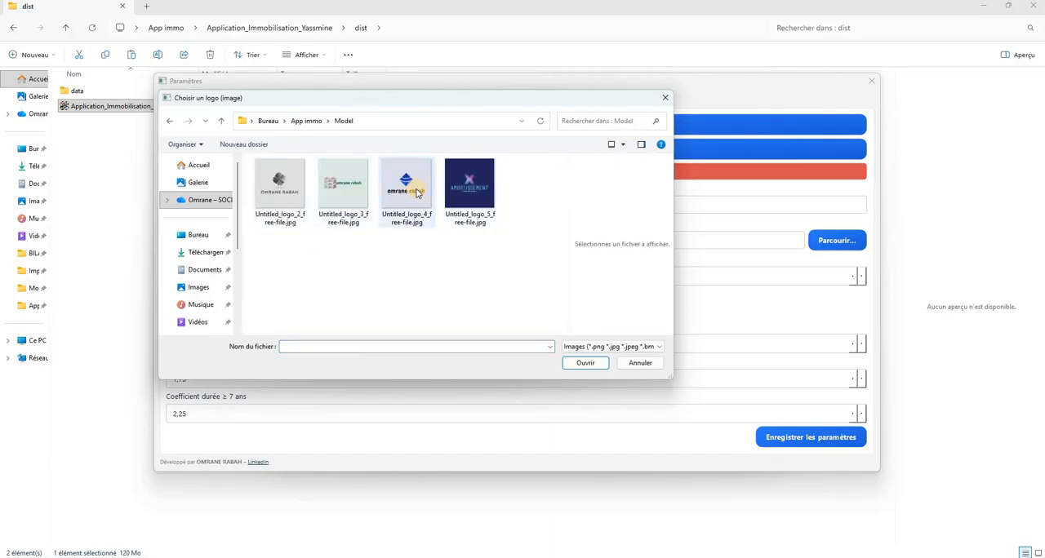
click(413, 194)
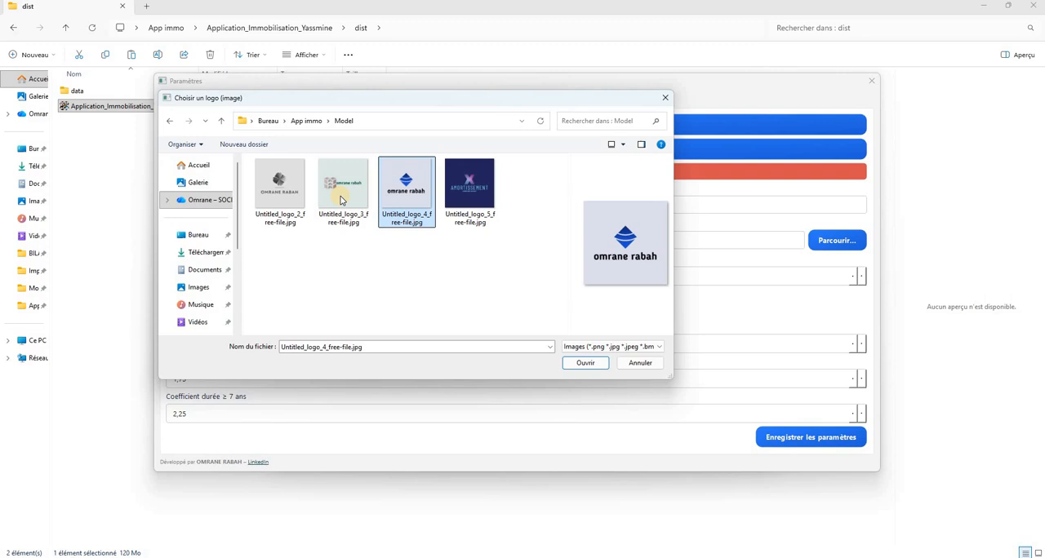
click(580, 363)
click(823, 438)
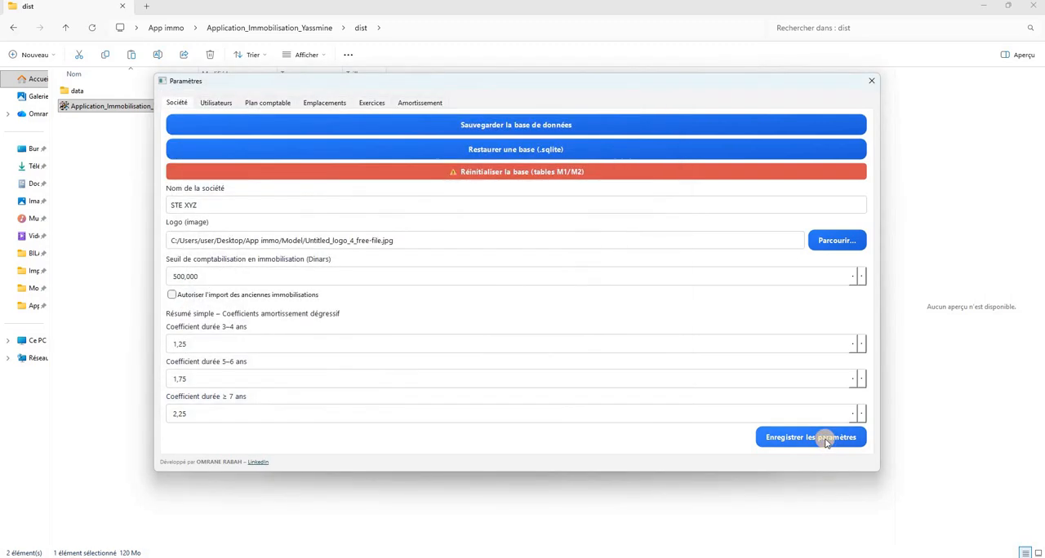
click(563, 291)
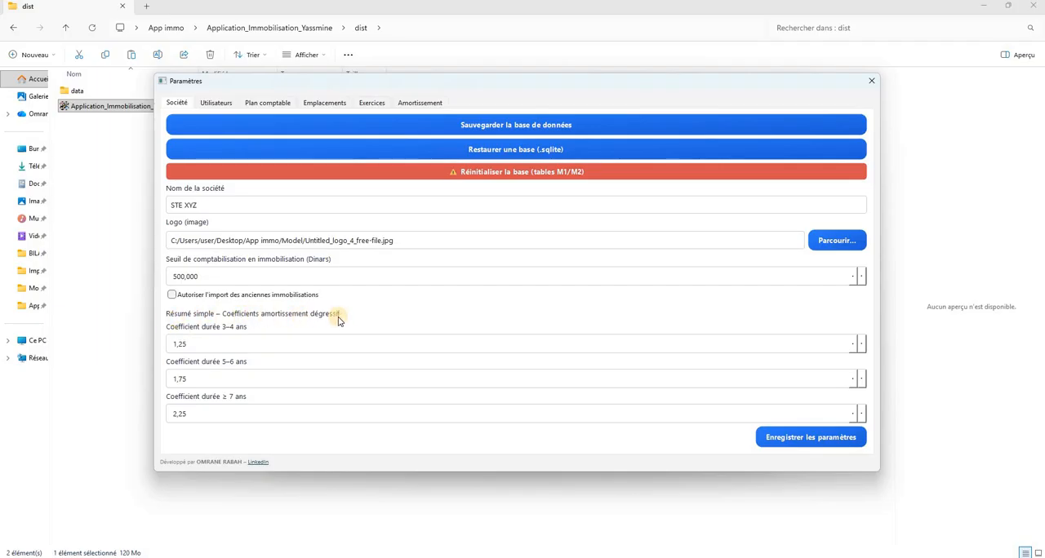
drag(190, 344, 135, 342)
key(Tab)
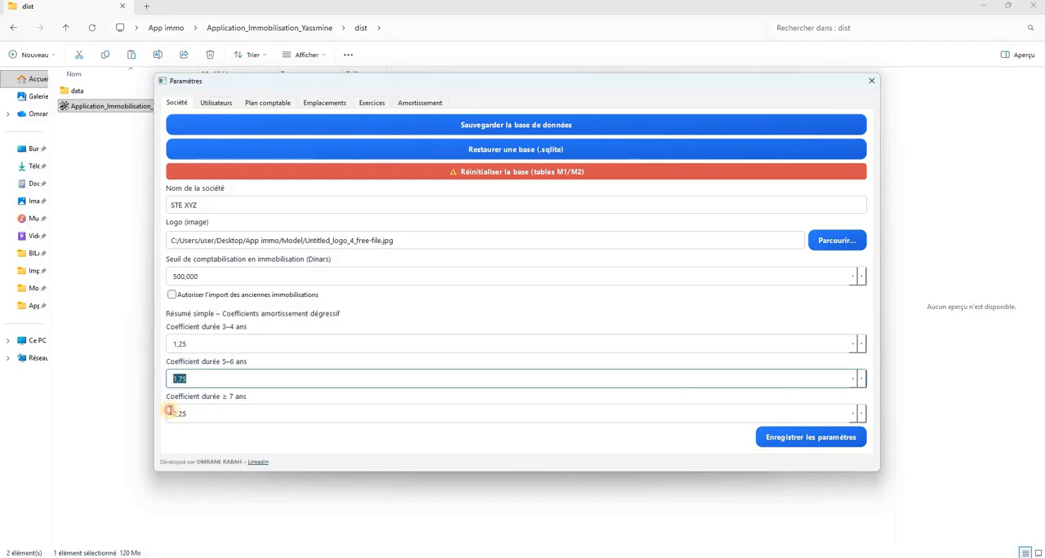
key(Tab)
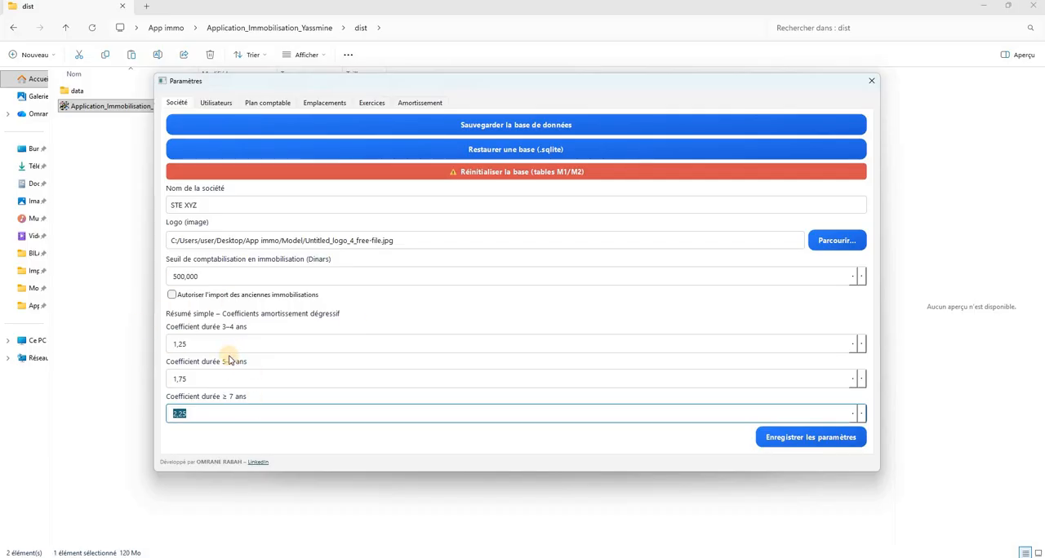
Allow the import of old fixed assets (anciennes immobilisations) and save the company parameters
click(173, 300)
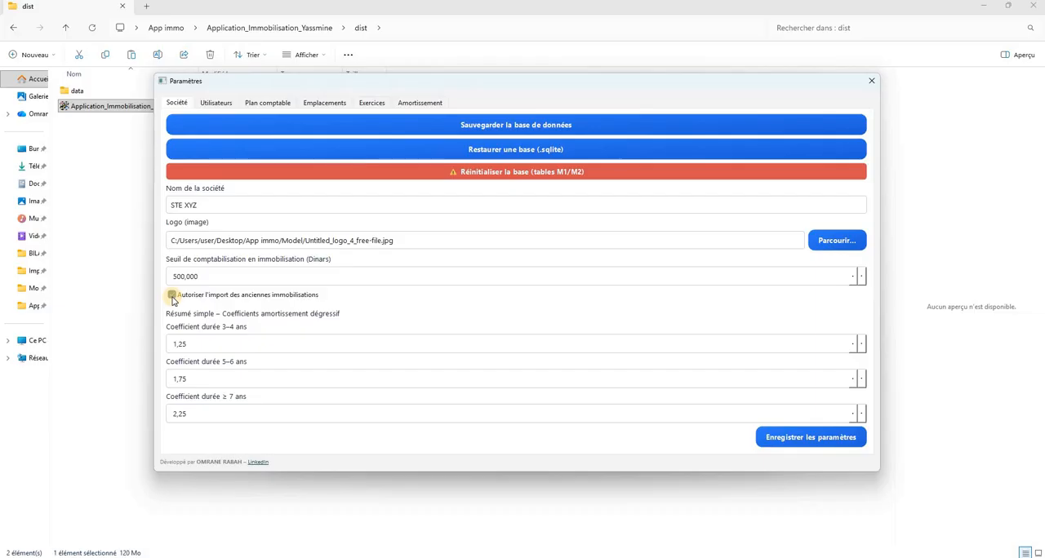
click(172, 296)
click(799, 439)
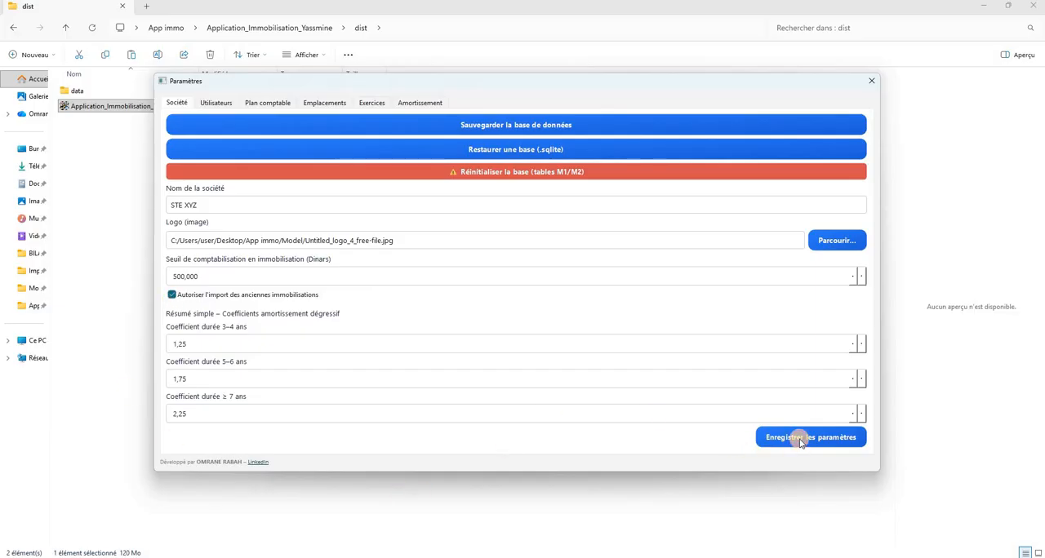
click(560, 286)
Add the user USER2 with the EDITOR role and an account password to the application's users
drag(254, 84, 277, 84)
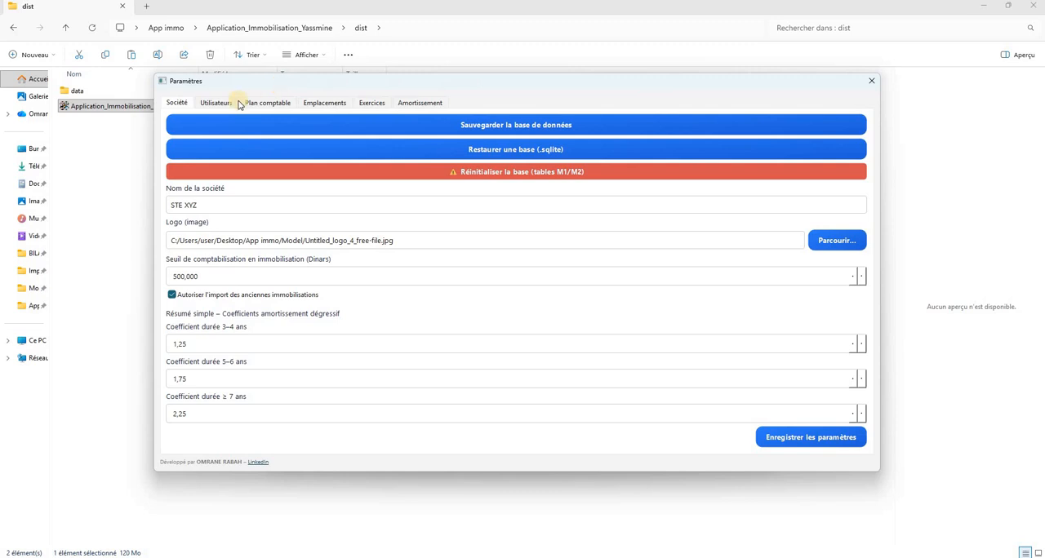
click(239, 103)
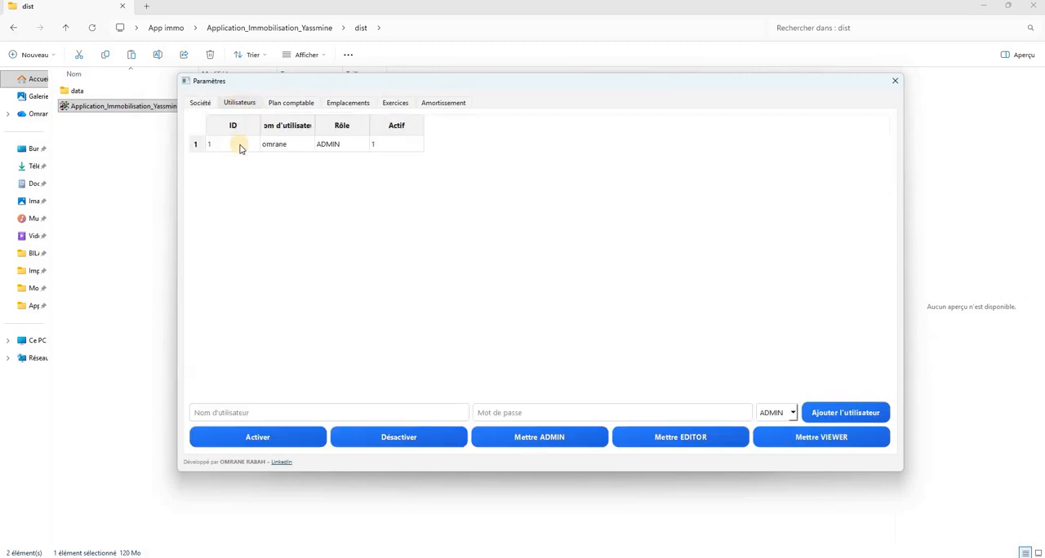
click(245, 413)
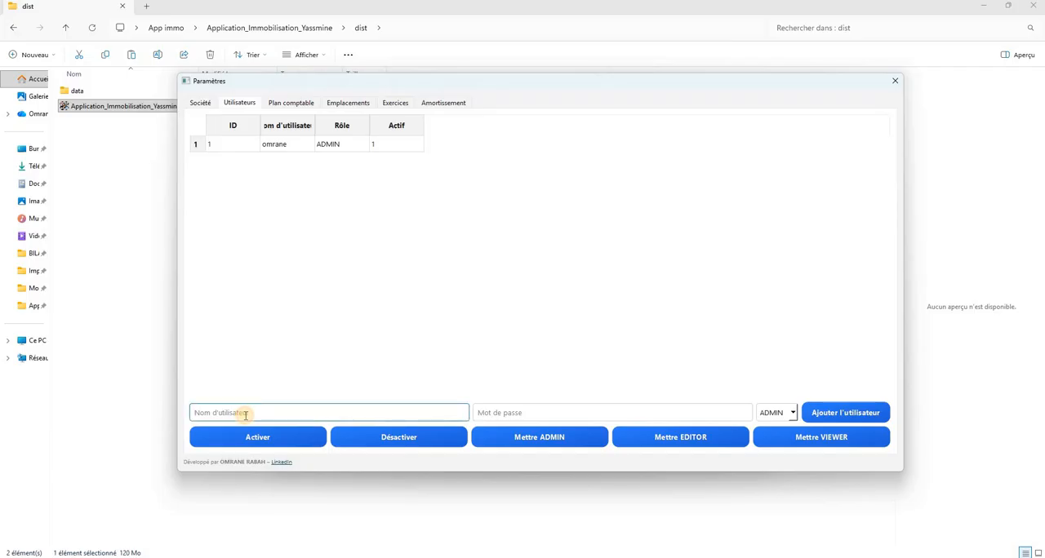
text(USER2)
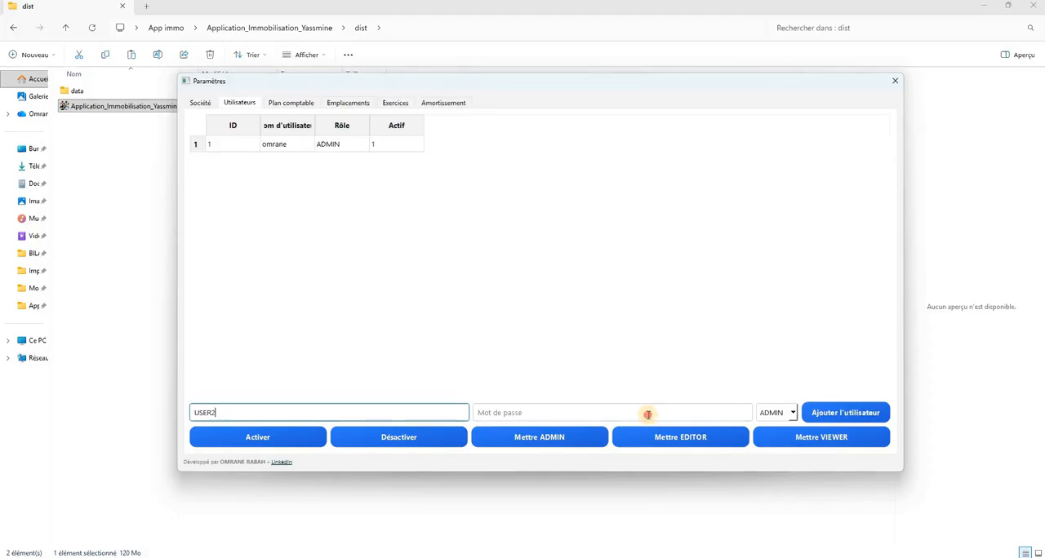
click(649, 413)
text(123)
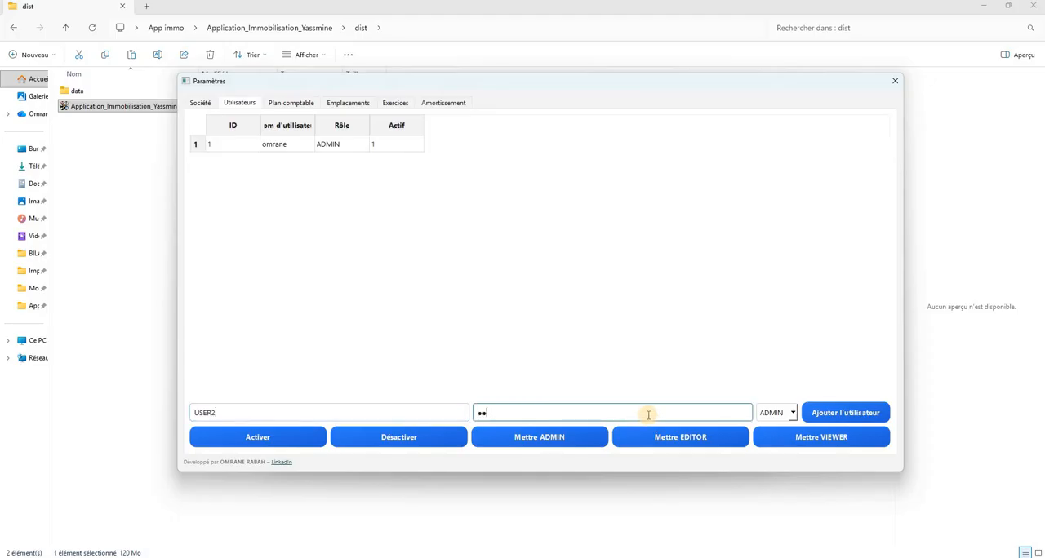
click(791, 415)
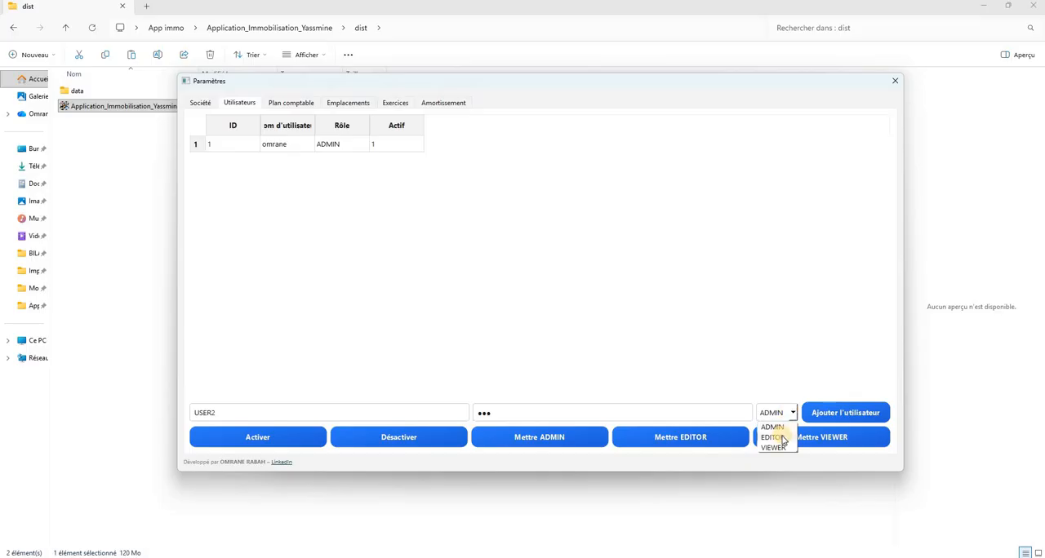
click(782, 437)
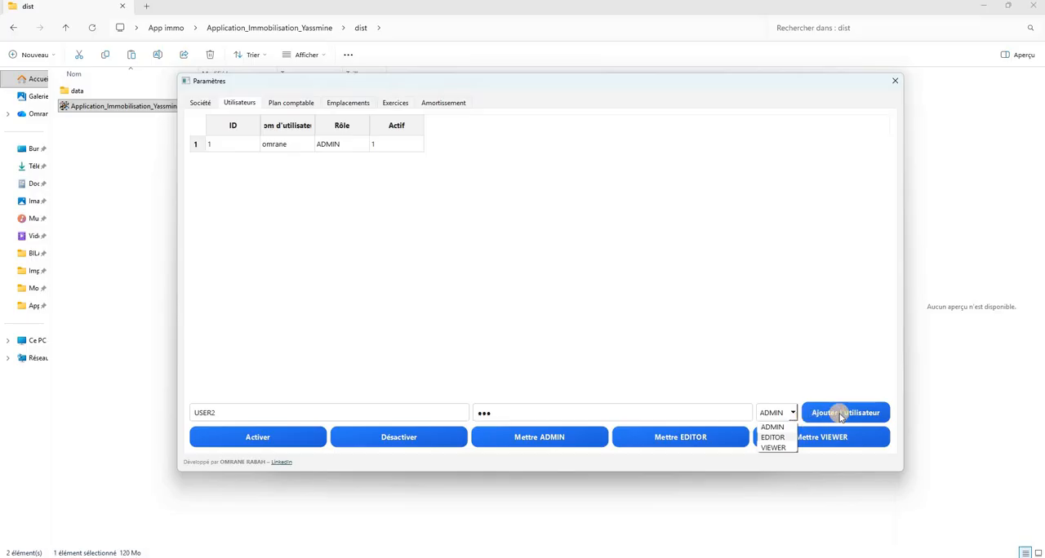
click(839, 414)
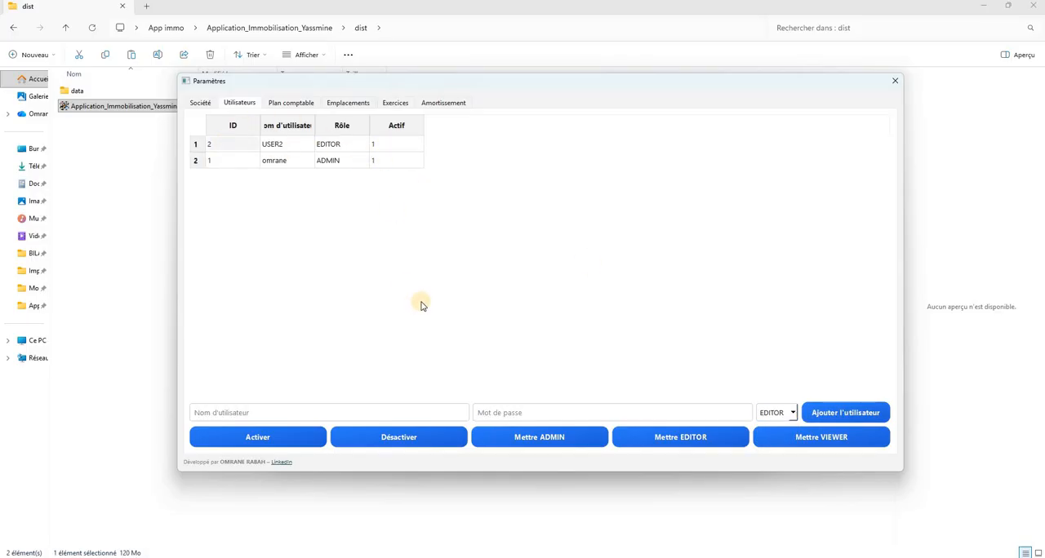
click(247, 161)
click(397, 437)
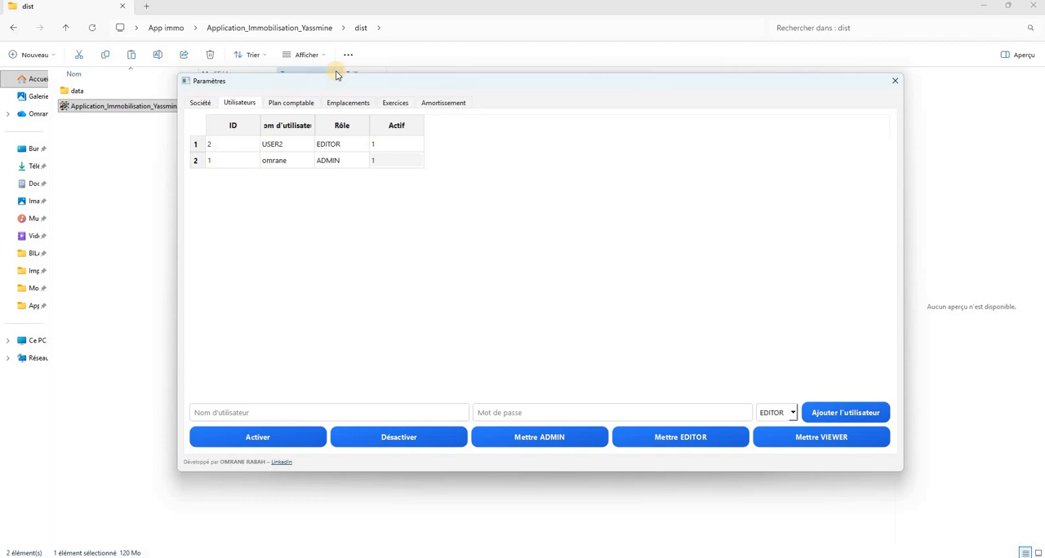
Open the chart of accounts (Plan comptable) and widen the duration, charge, credit and depreciation account columns to show their full headers
click(291, 103)
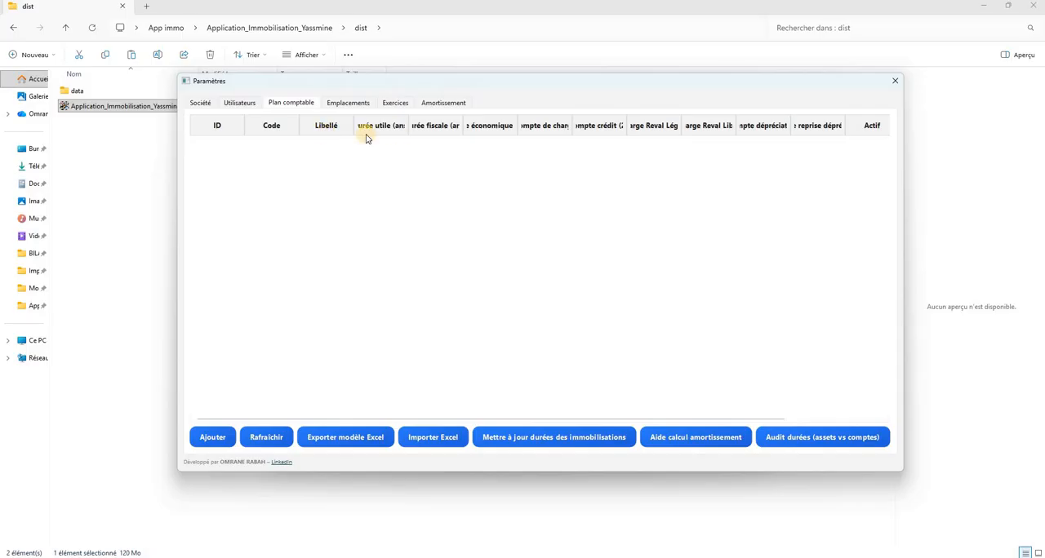
drag(408, 128, 562, 124)
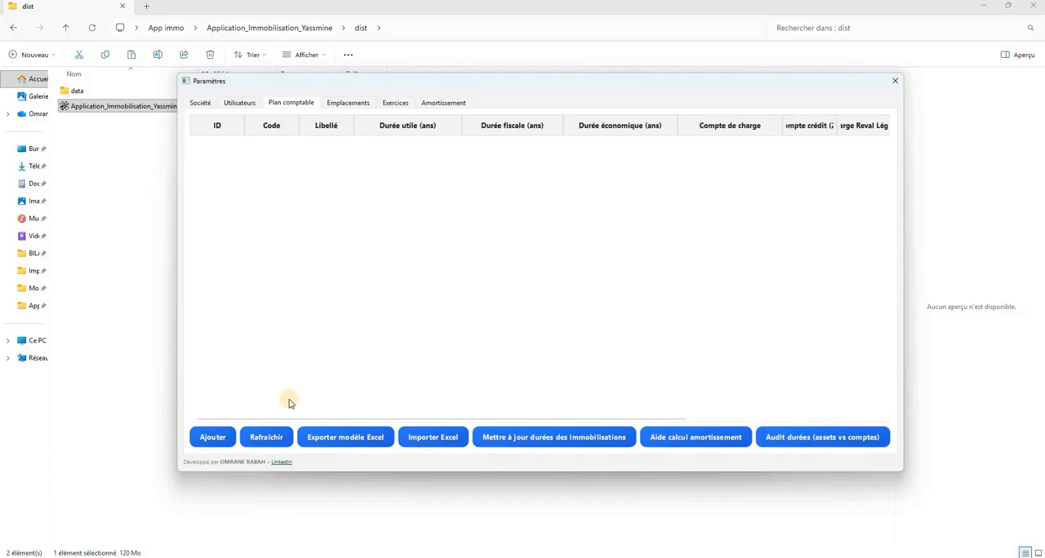
drag(290, 418, 440, 401)
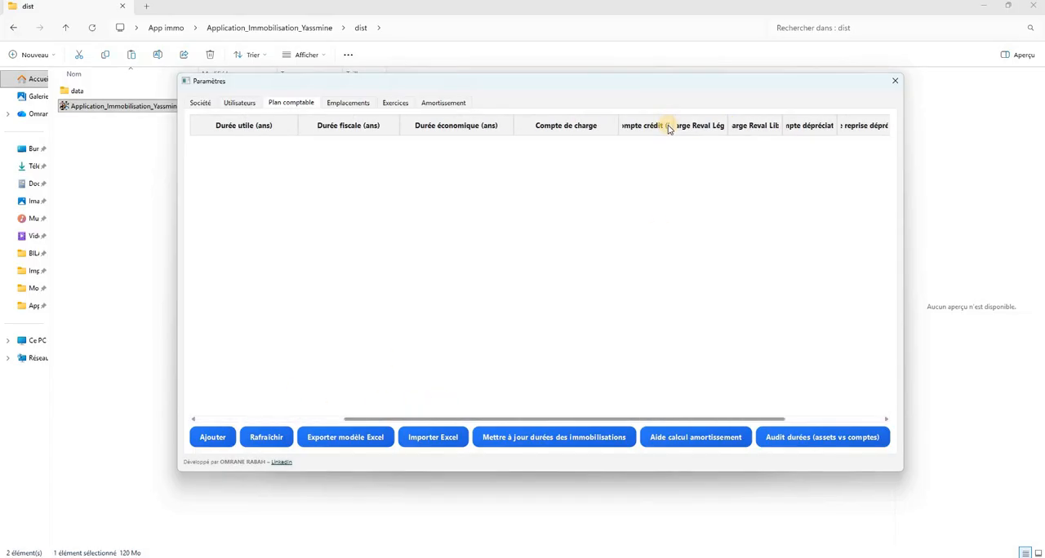
drag(674, 127, 726, 131)
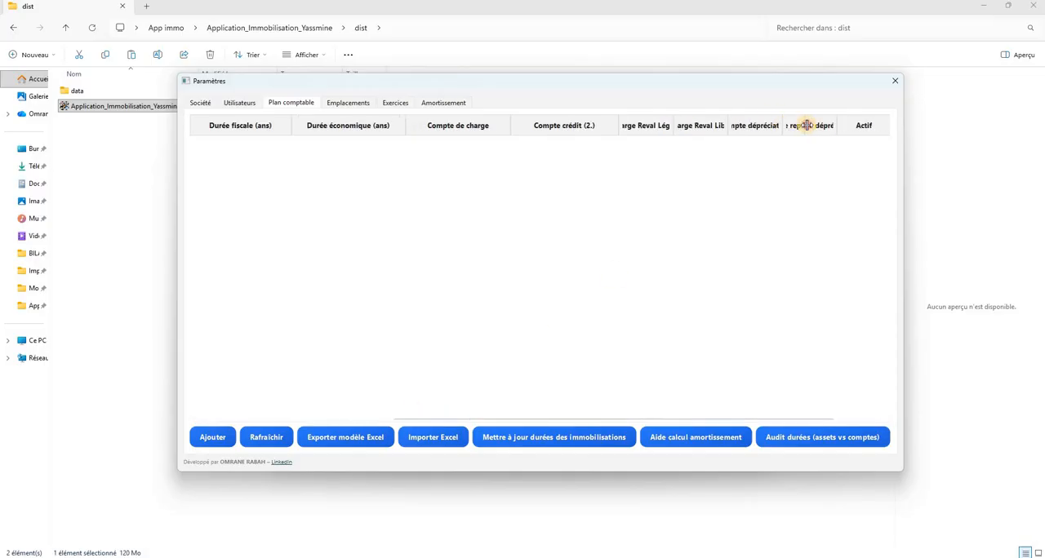
drag(782, 126, 891, 139)
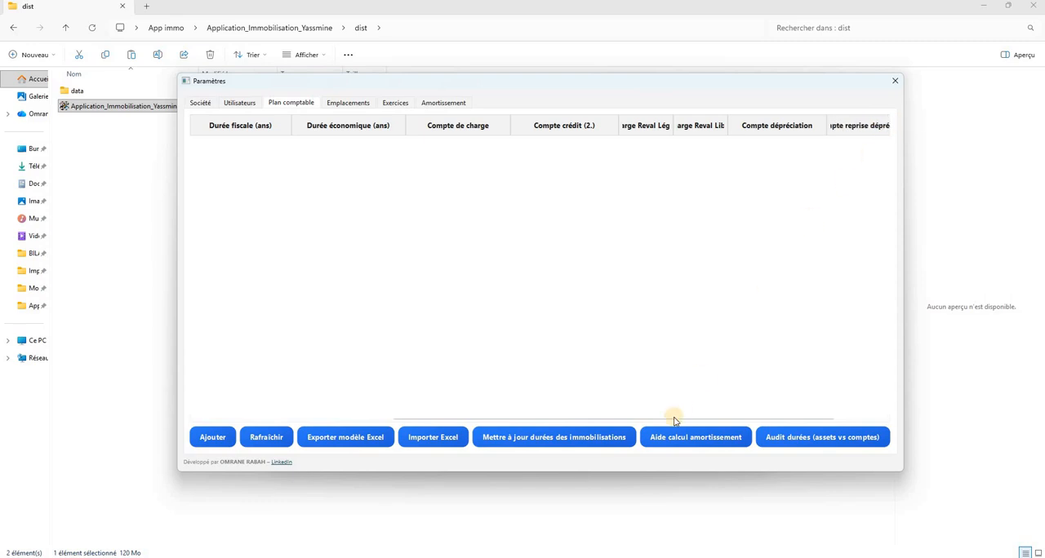
Widen the Charge Reval Légale and Charge Reval Libre columns to show their full headers
drag(621, 418, 511, 408)
drag(578, 339, 677, 129)
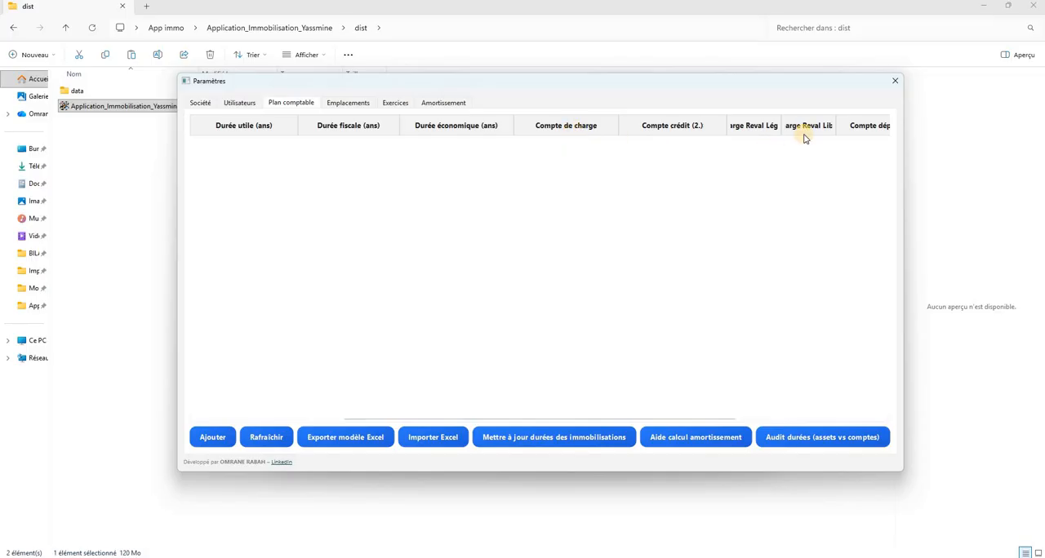
drag(780, 123, 821, 123)
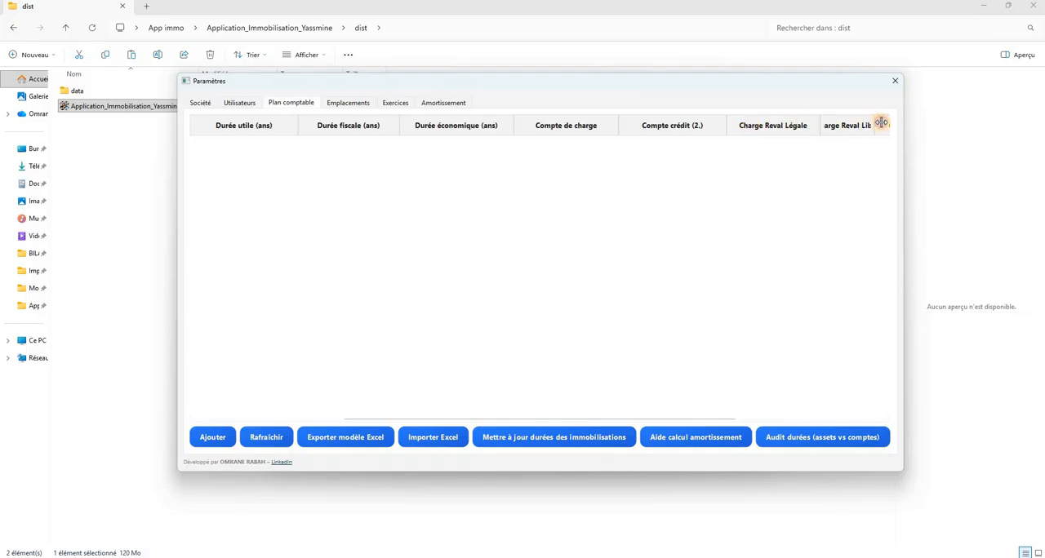
drag(881, 122, 894, 123)
click(213, 438)
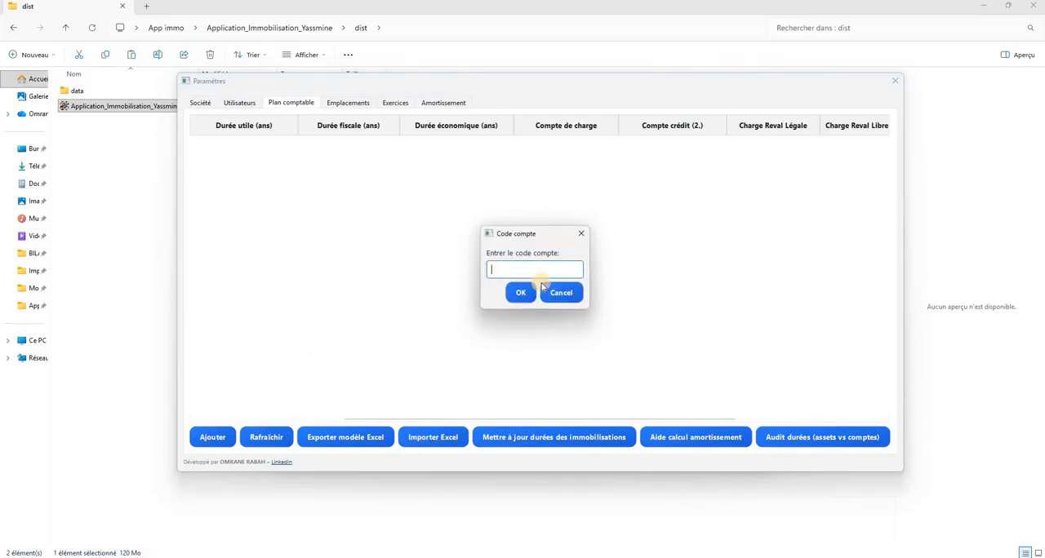
click(563, 292)
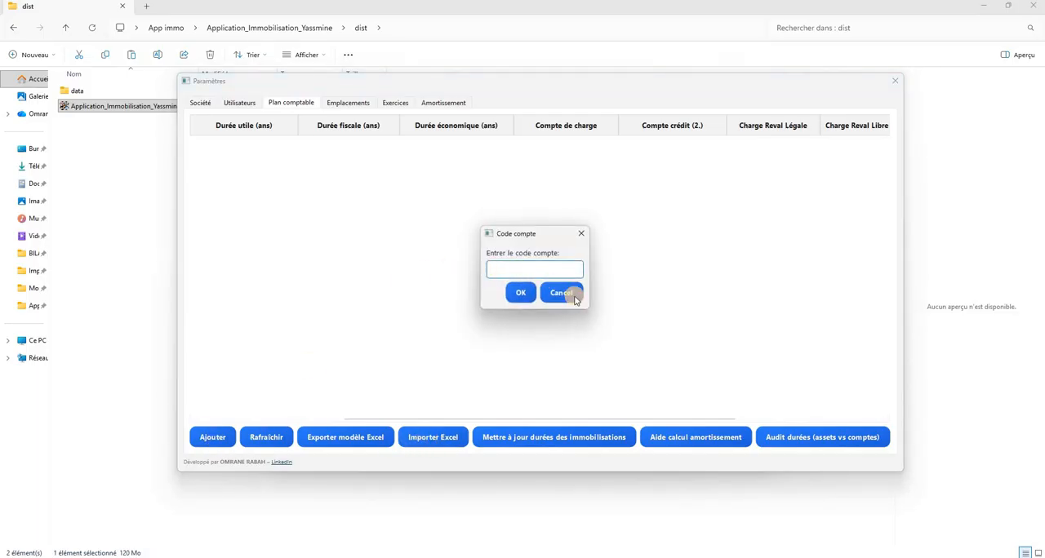
click(371, 440)
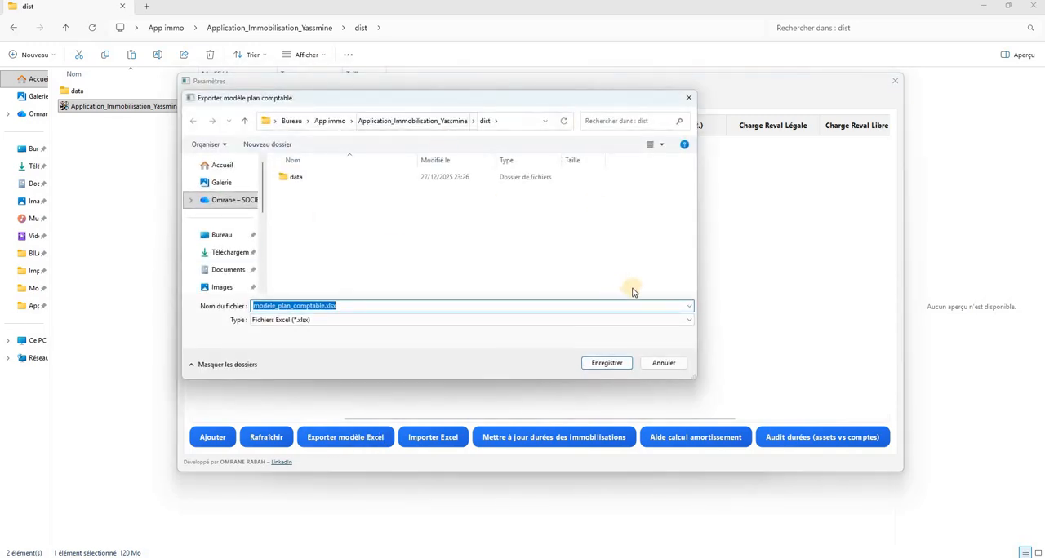
click(666, 366)
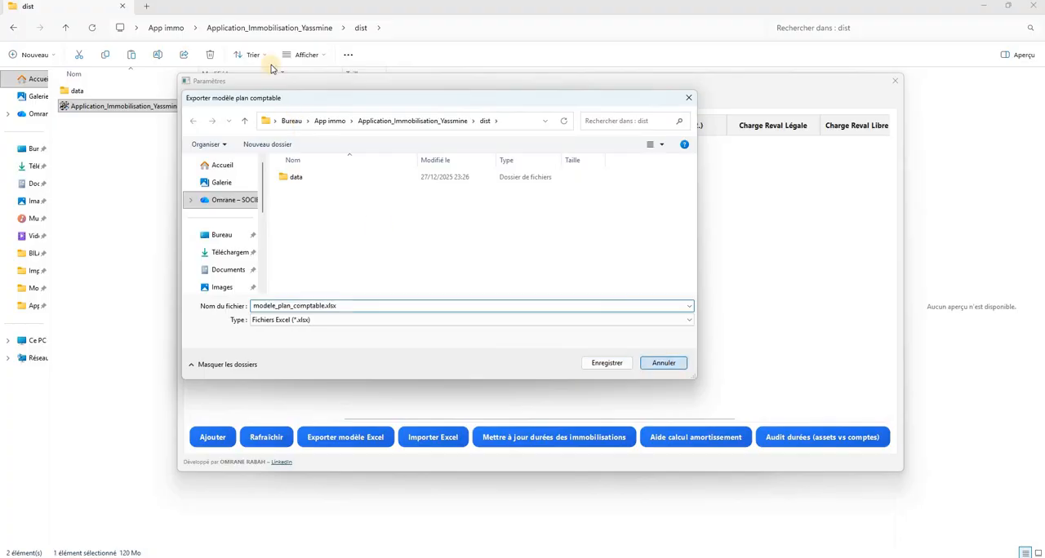
Switch to File Explorer and open modele_plan_comptable.xlsx from the Model folder of App immo in Excel
click(169, 31)
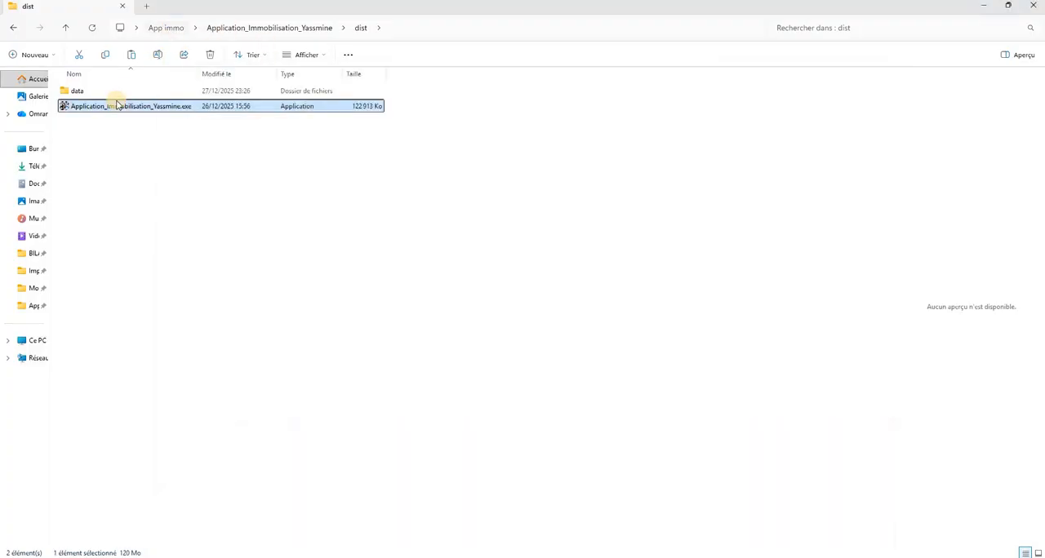
double_click(104, 109)
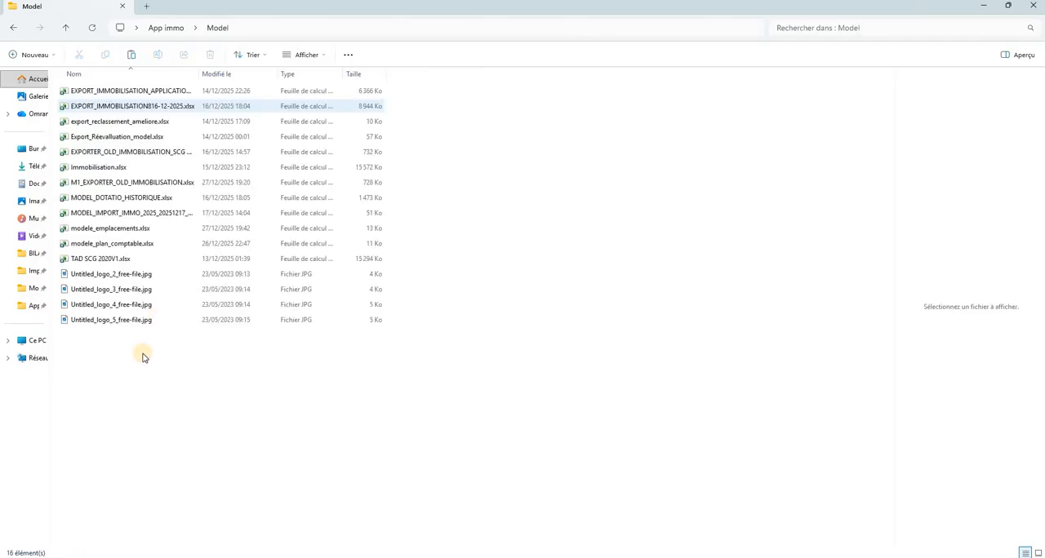
click(102, 232)
click(86, 244)
double_click(74, 245)
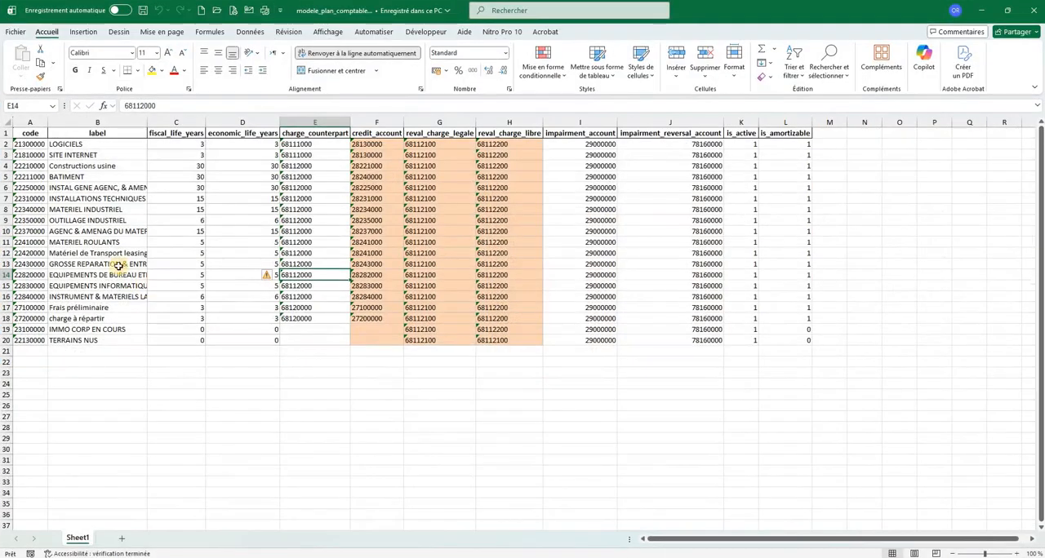
Fit the width of the label column to its longest account name
click(119, 257)
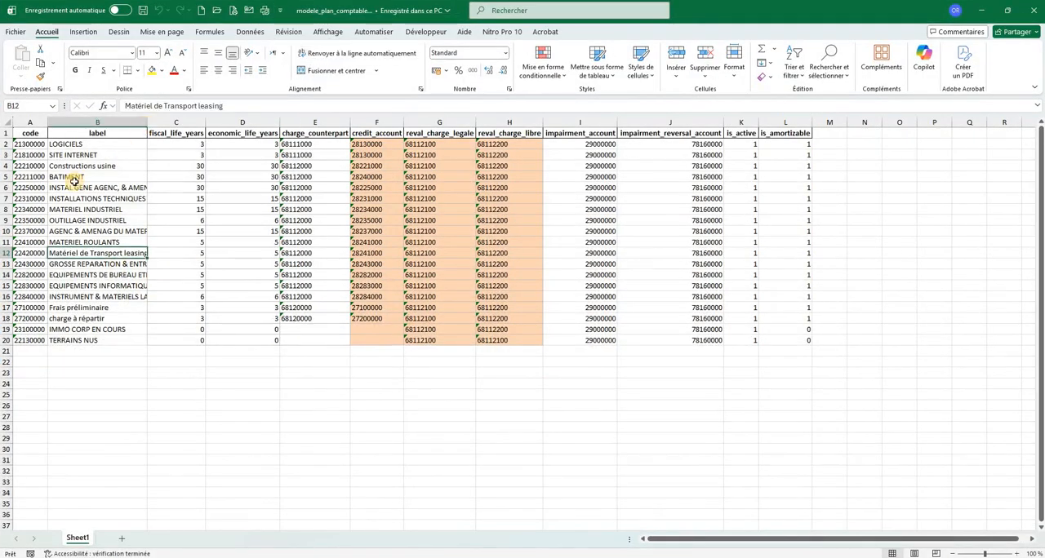
double_click(144, 126)
key(Up)
key(Up)
key(Up)
key(Up)
key(Up)
key(Up)
key(Up)
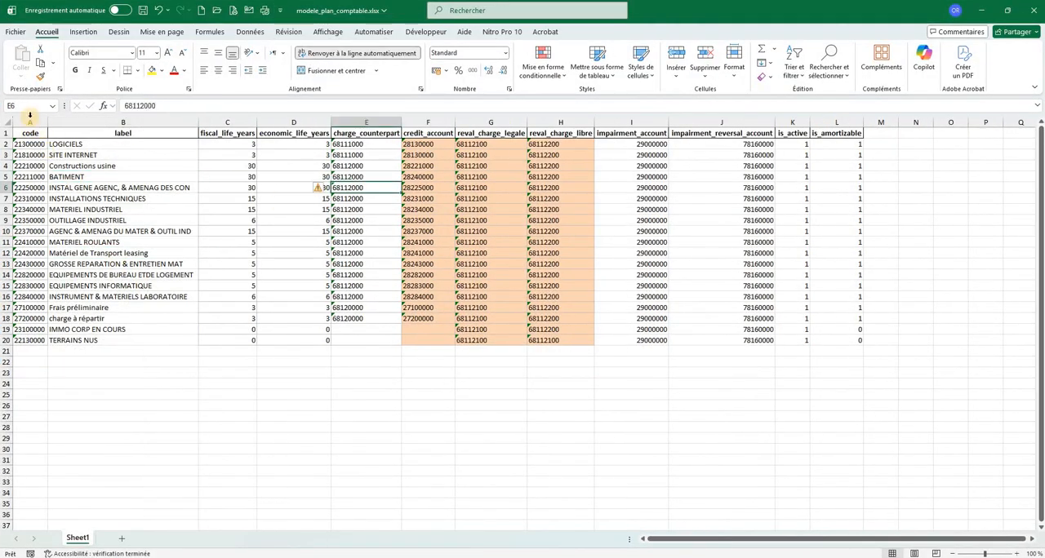
Review the template's columns from code and label through the useful lives, charge and credit accounts to reval_charge_legale and reval_charge_libre
click(30, 123)
click(118, 186)
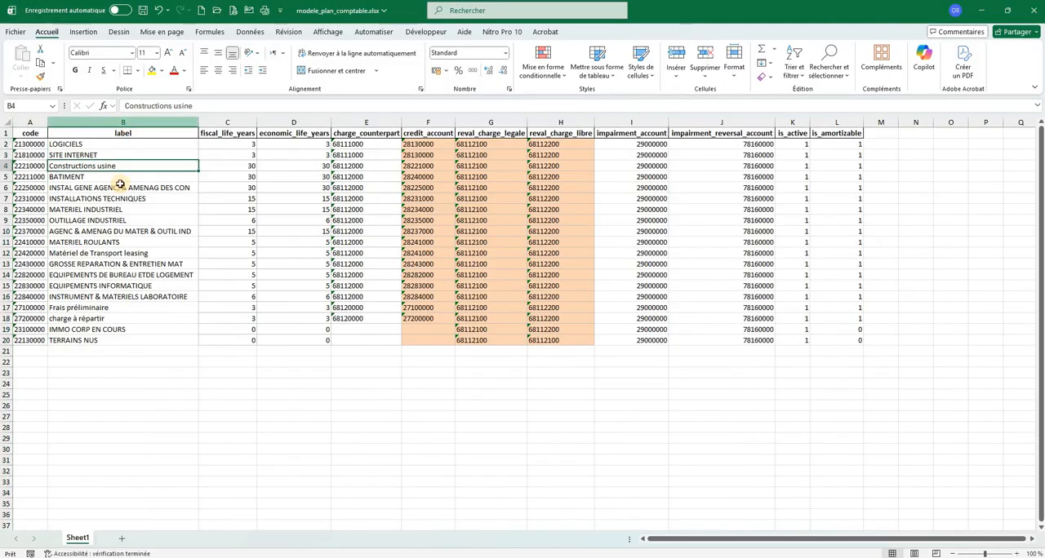
click(245, 118)
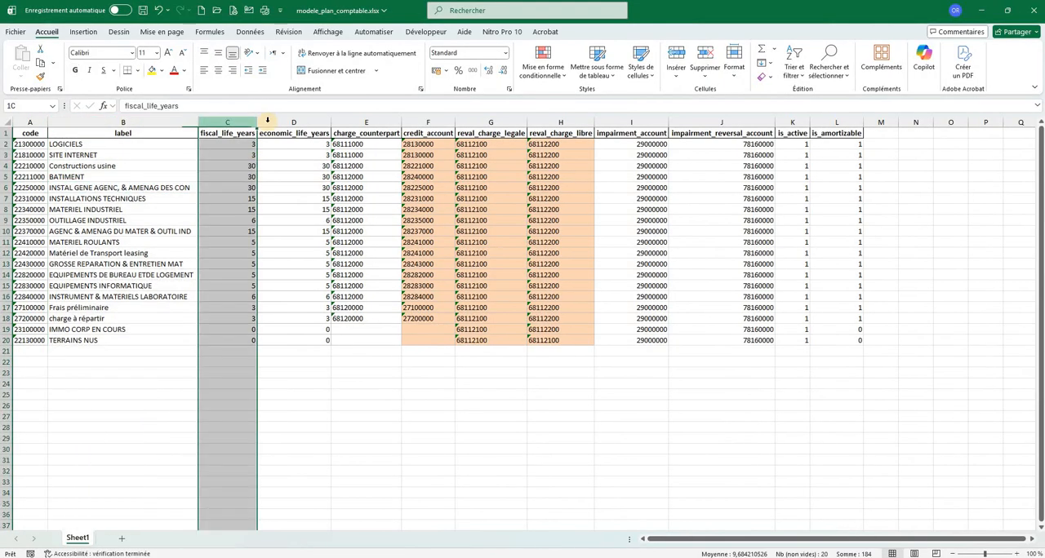
click(295, 122)
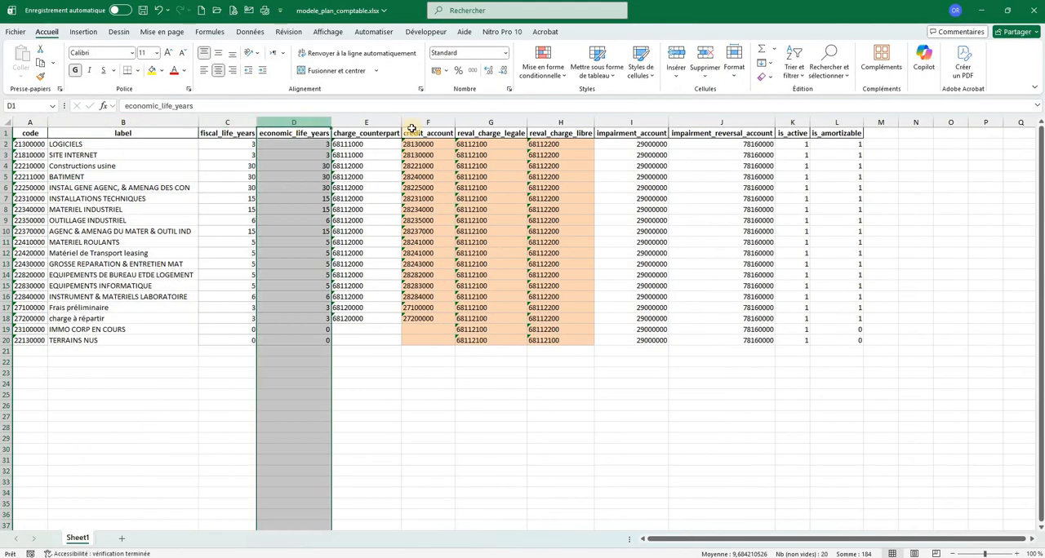
click(369, 120)
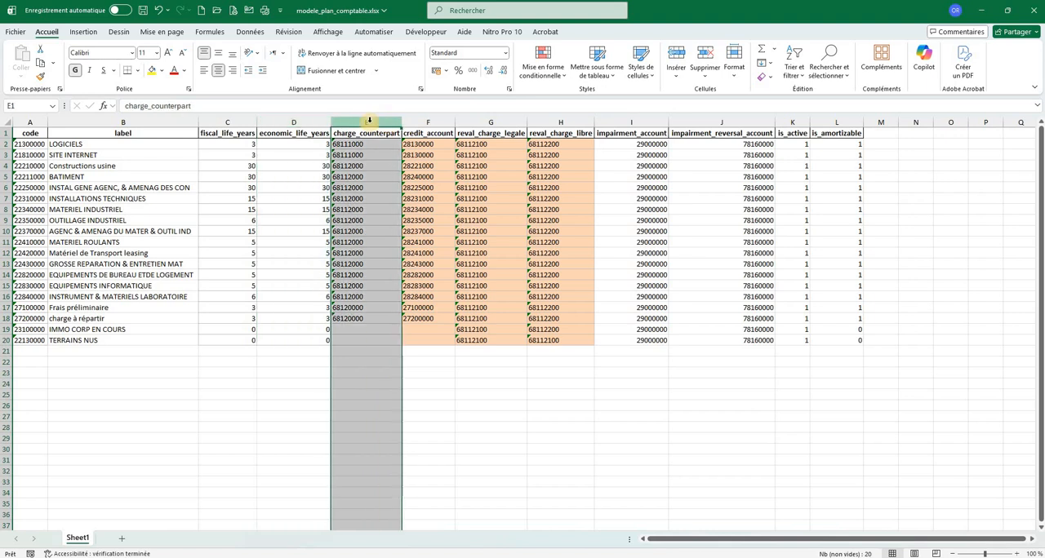
click(432, 120)
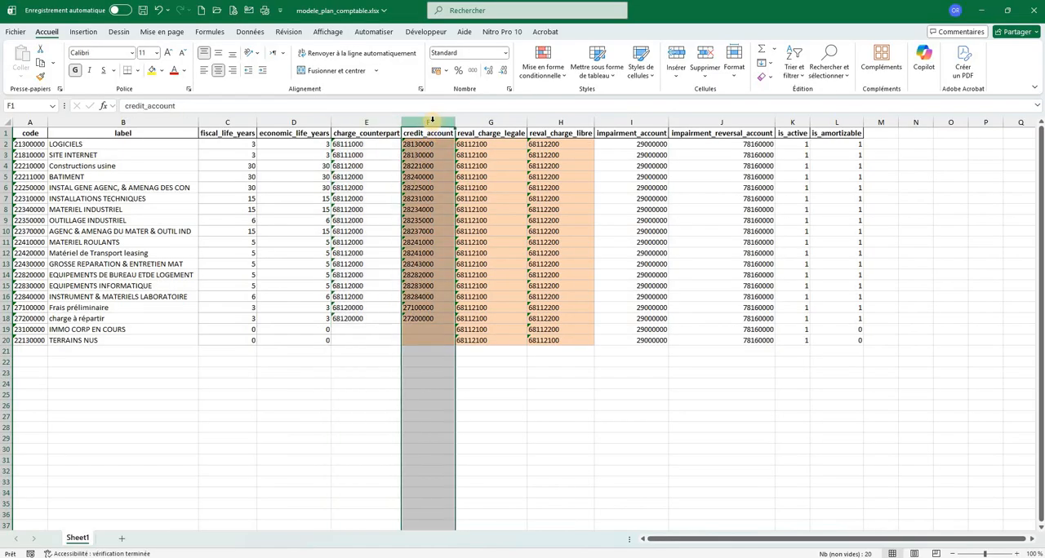
click(490, 120)
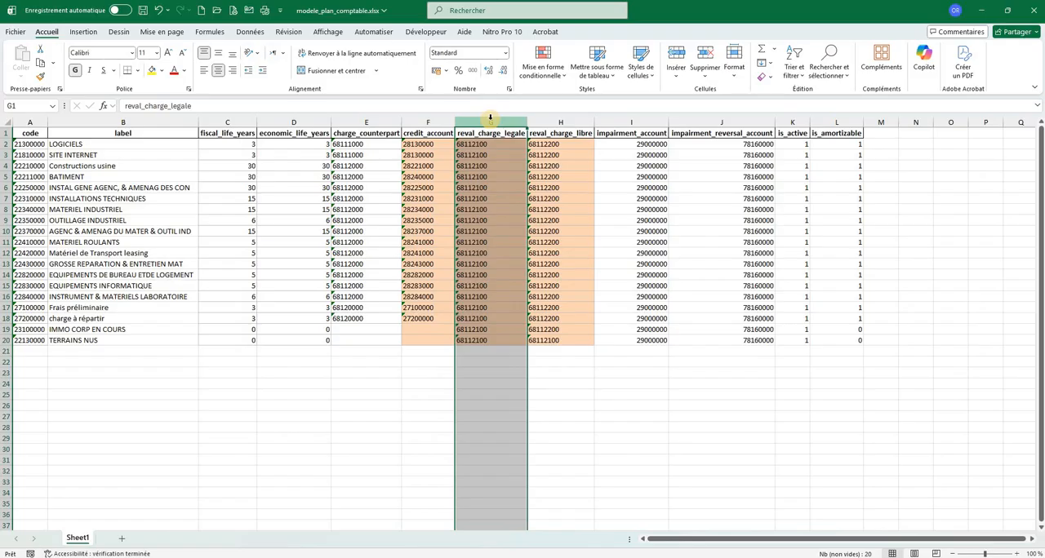
click(559, 122)
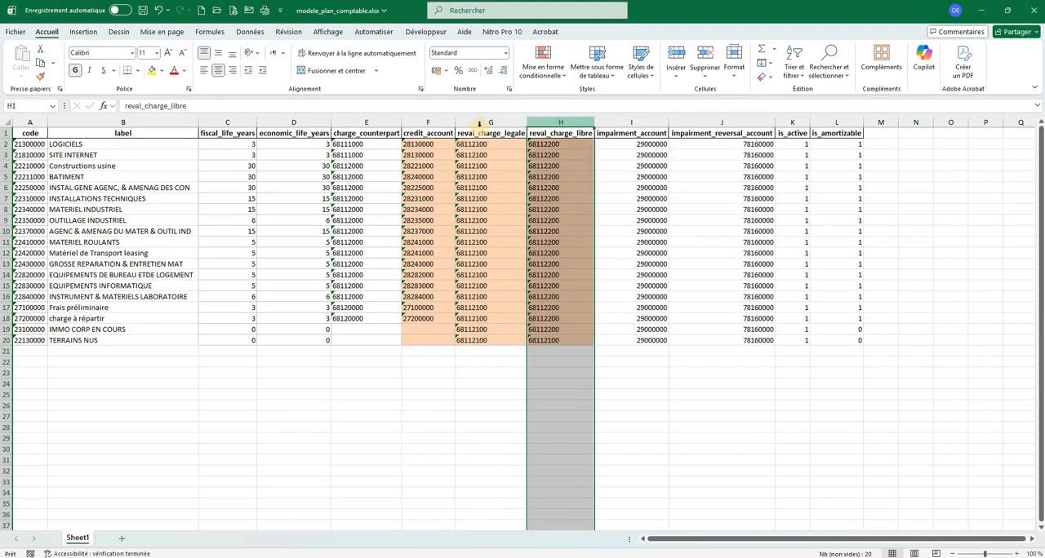
drag(495, 123, 559, 125)
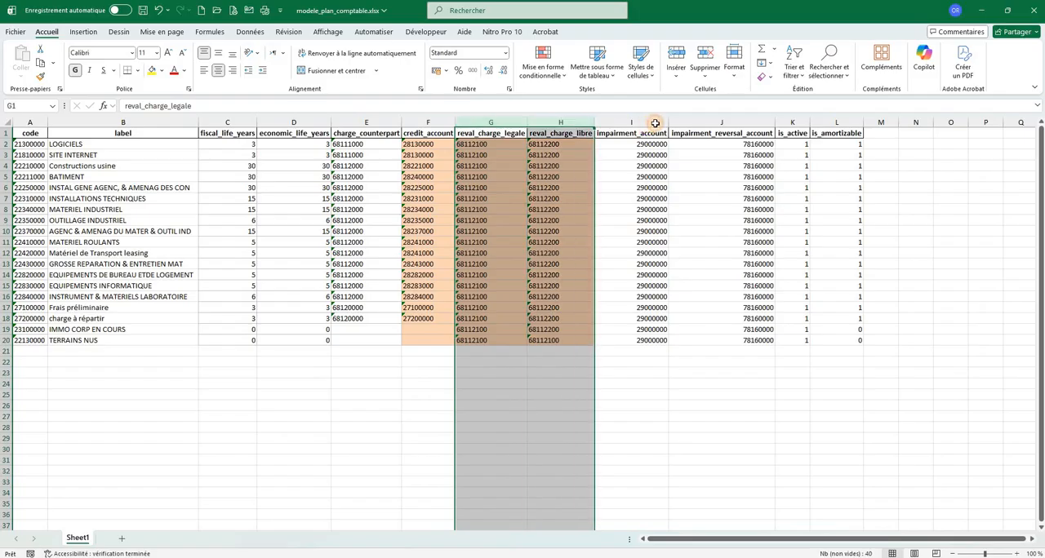
Examine the template's impairment_account, impairment_reversal_account, is_active and is_amortizable columns, including the is_amortizable values for IMMO CORP EN COURS and TERRAINS NUS
mouse_move(641, 122)
mouse_down()
mouse_move(710, 123)
mouse_move(629, 123)
mouse_up()
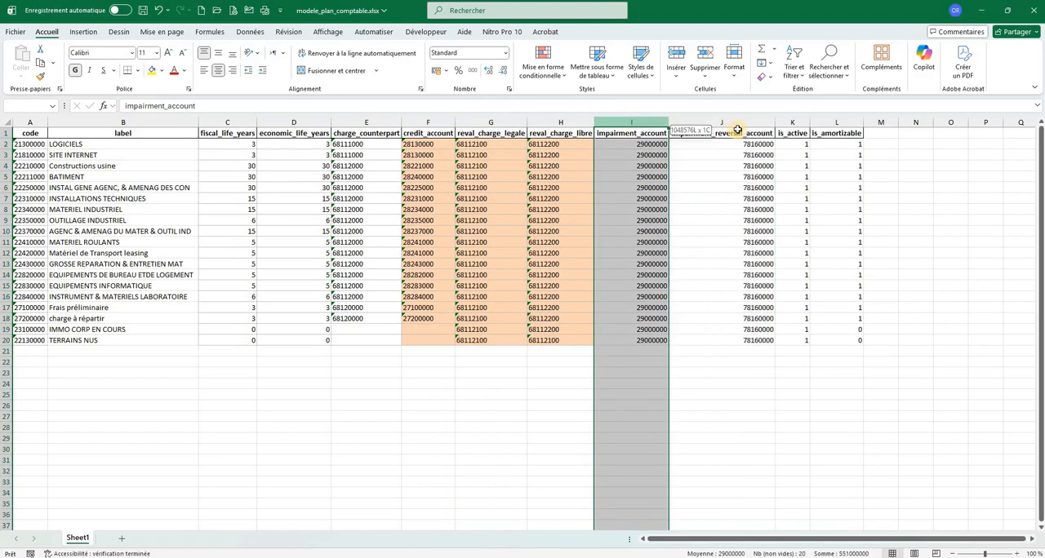
key(Right)
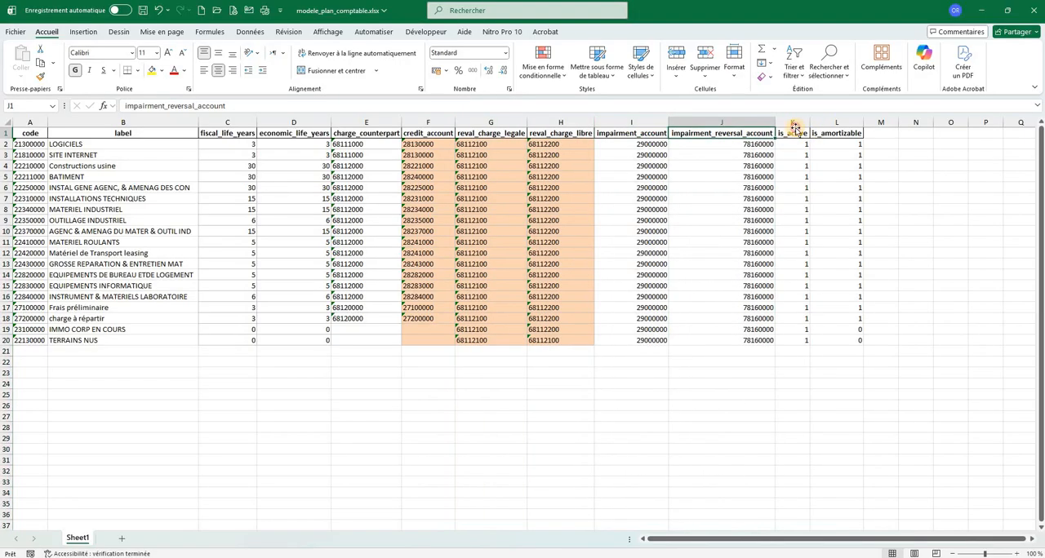
key(Right)
click(792, 122)
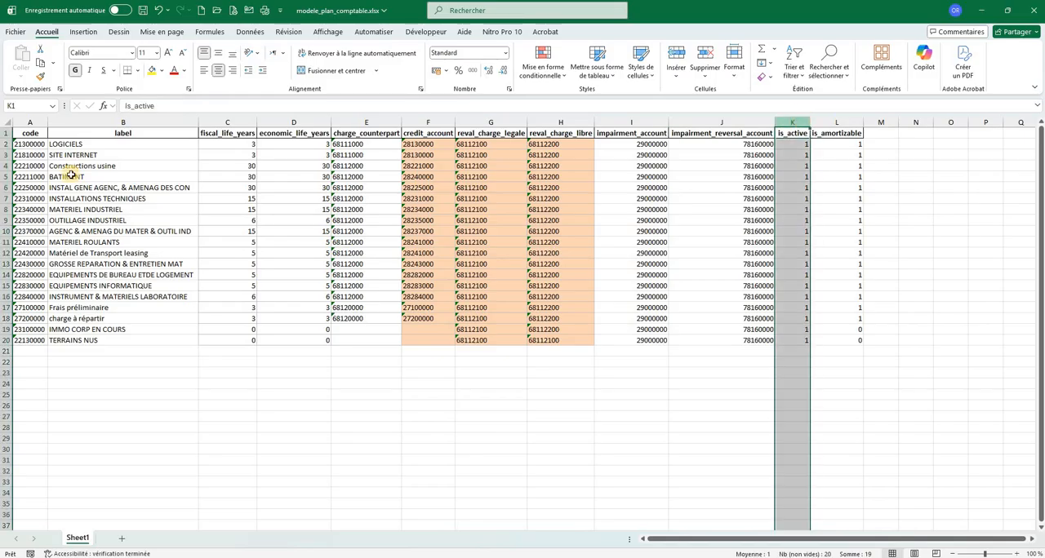
drag(37, 176, 781, 187)
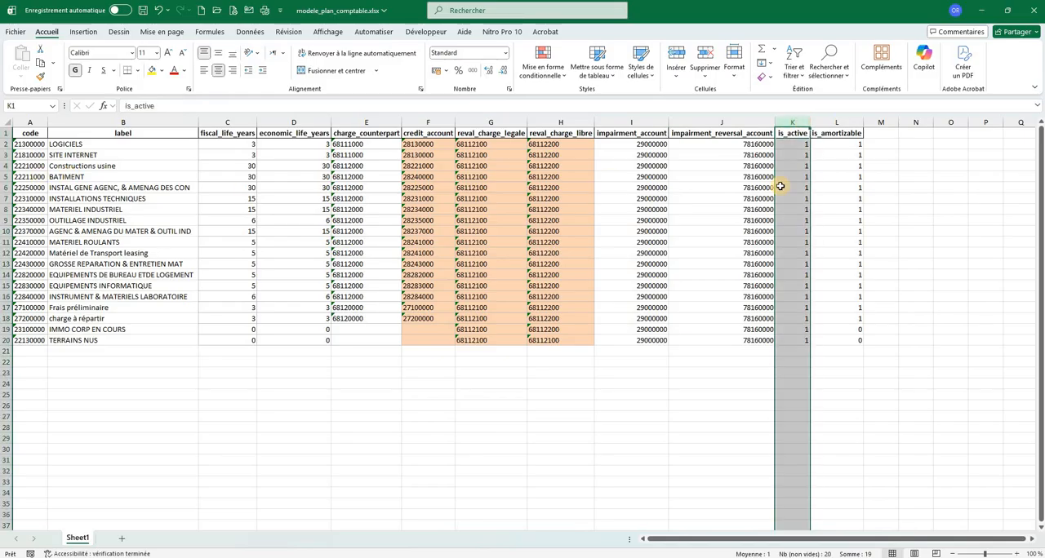
click(848, 122)
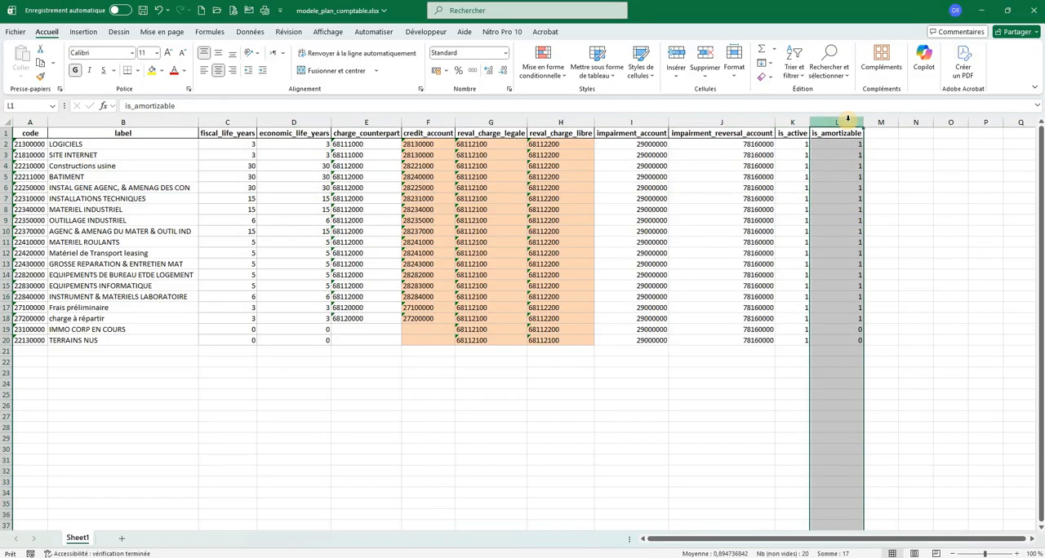
drag(853, 330, 853, 339)
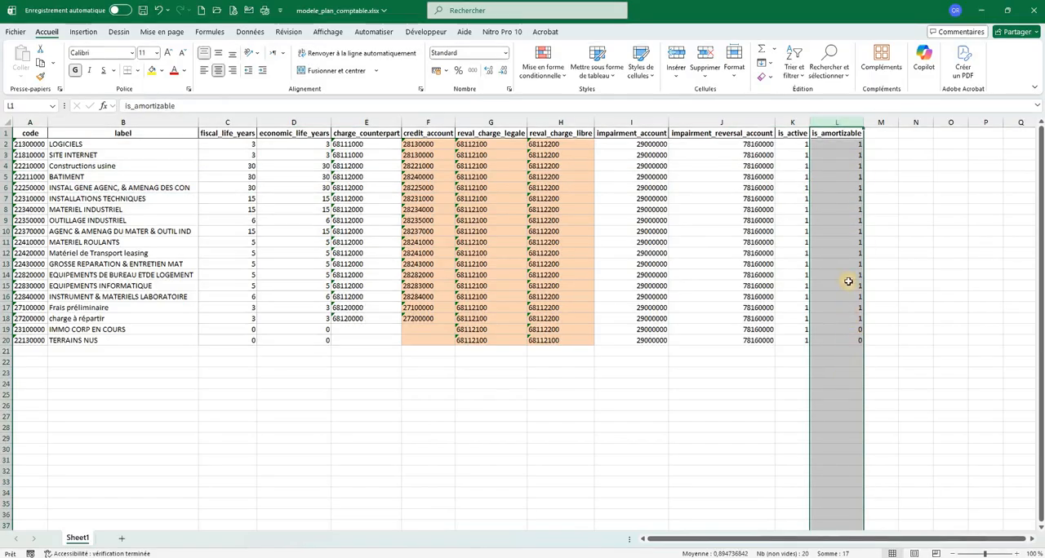
click(848, 167)
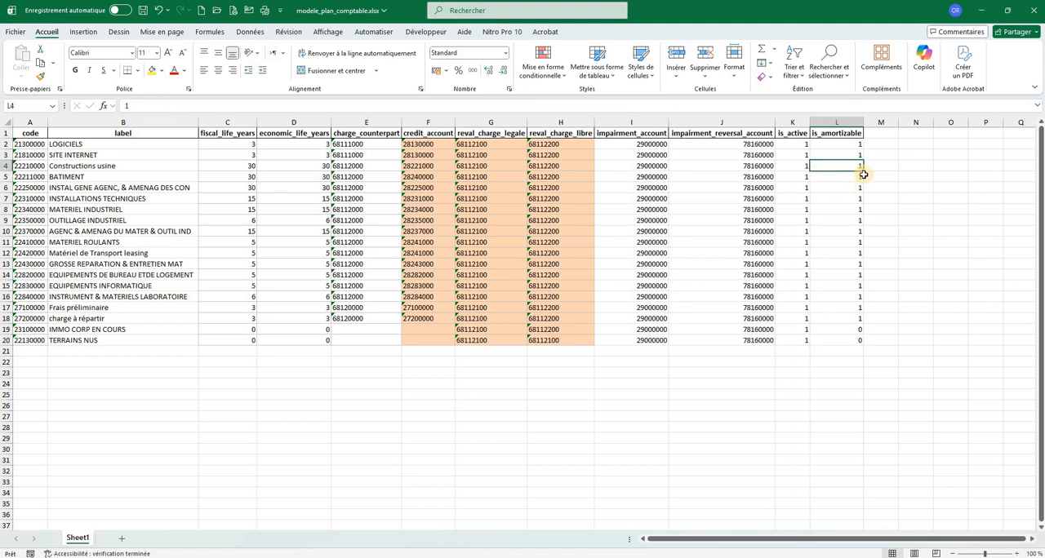
Close modele_plan_comptable.xlsx and switch back to the Paramètres window of the fixed-asset application, moving it aside
click(1038, 10)
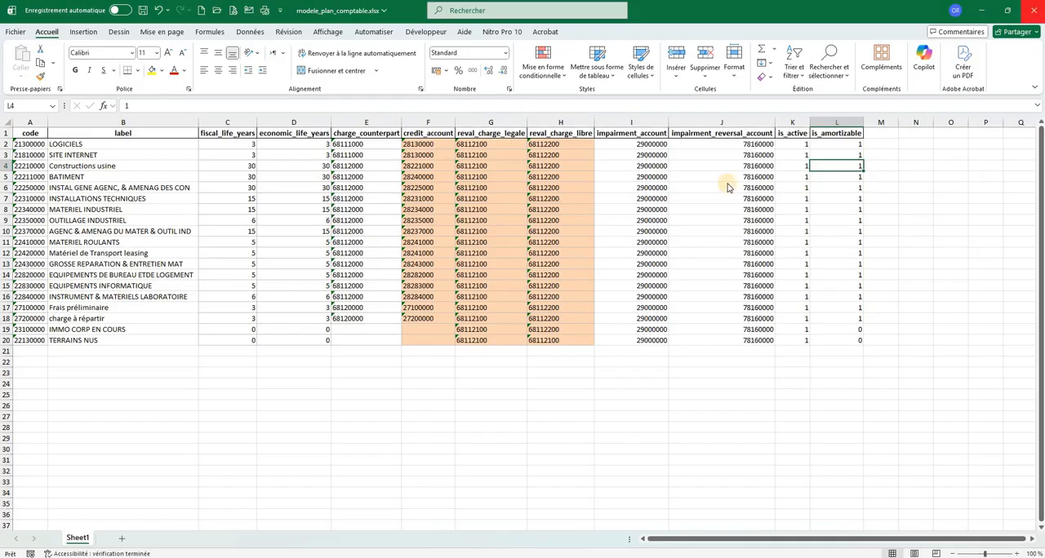
click(486, 363)
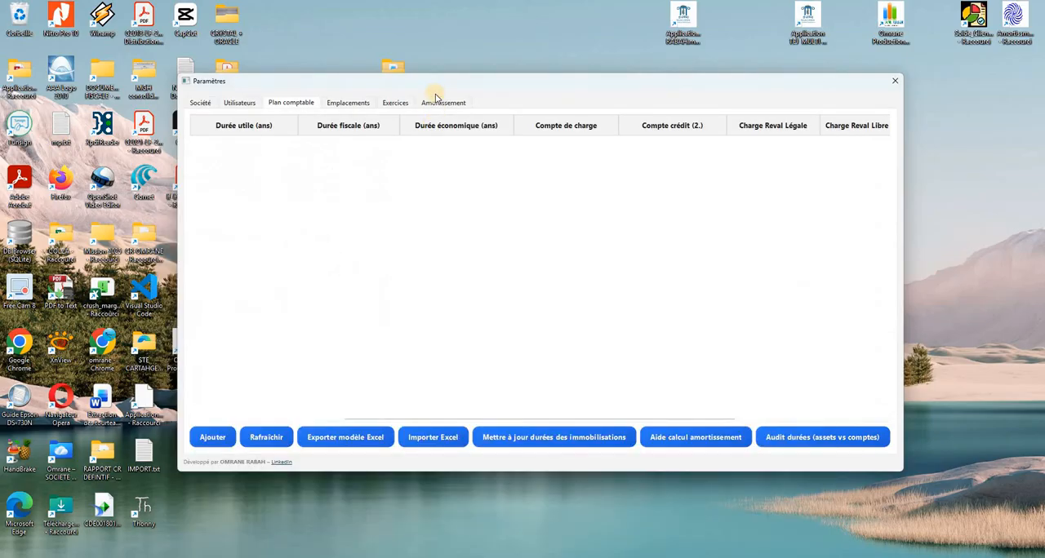
drag(435, 85, 302, 43)
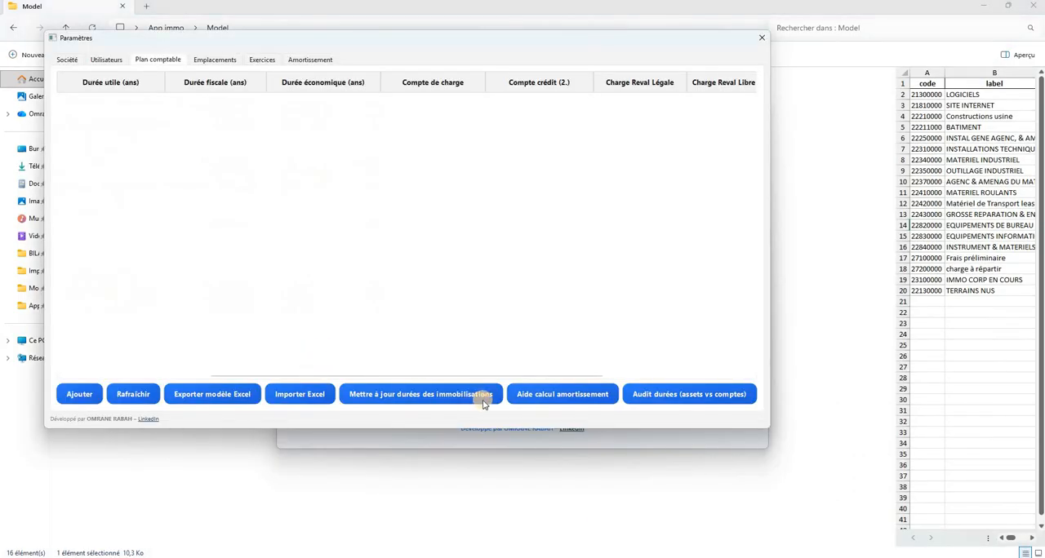
Import the chart of accounts from modele_plan_comptable.xlsx in the App immo Model folder, accepting the reset of the accounts table
click(311, 397)
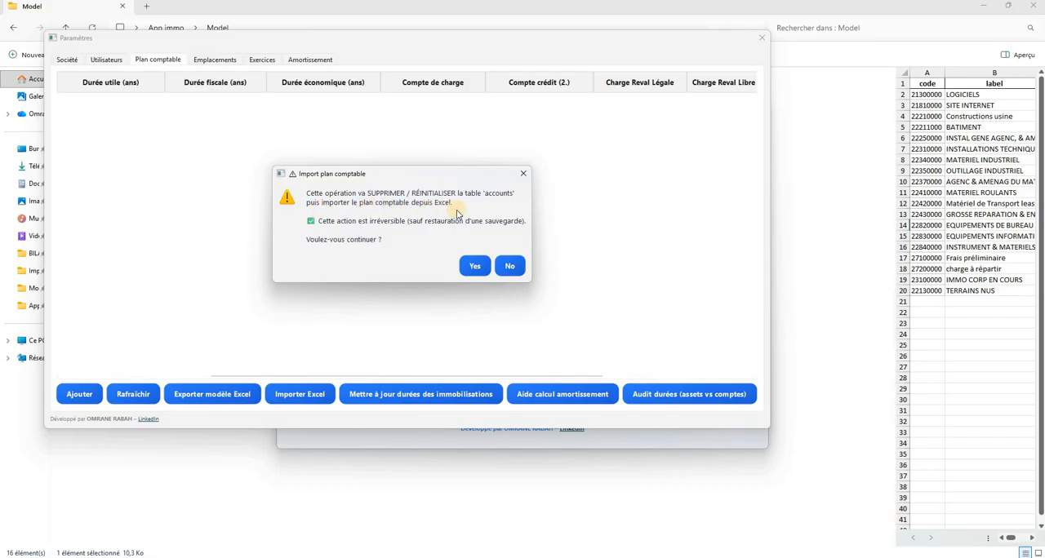
click(476, 269)
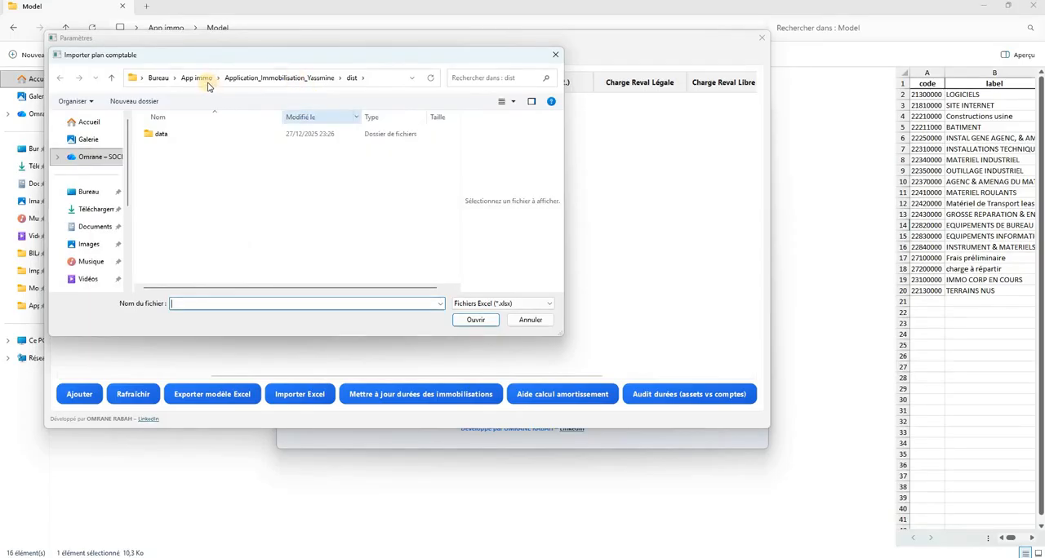
click(207, 83)
double_click(162, 150)
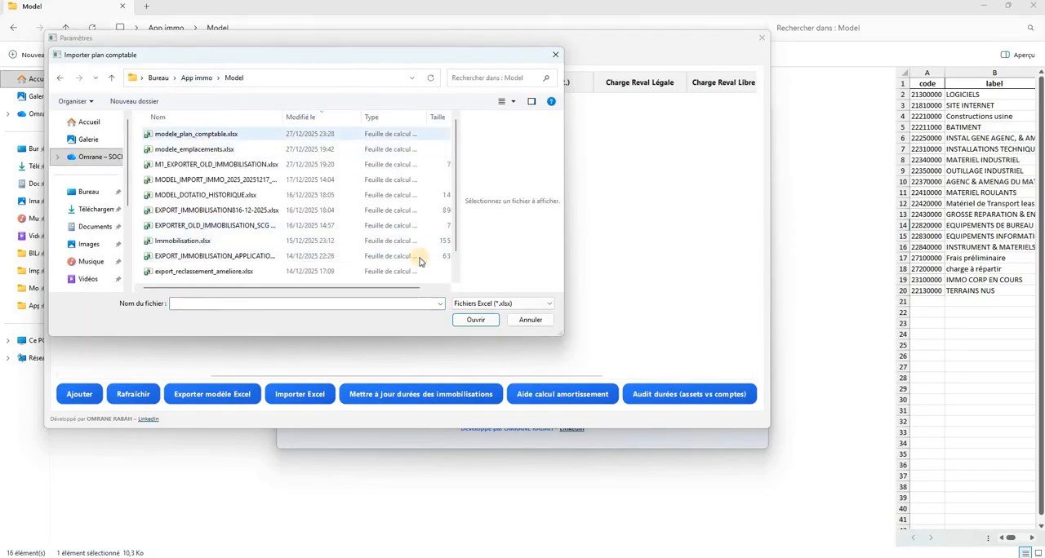
click(326, 134)
click(475, 319)
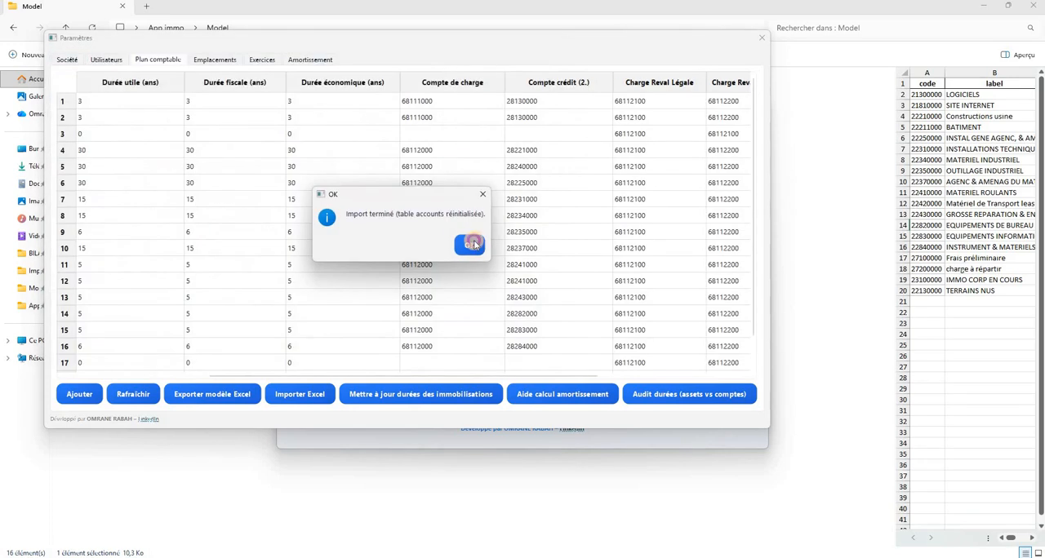
click(471, 244)
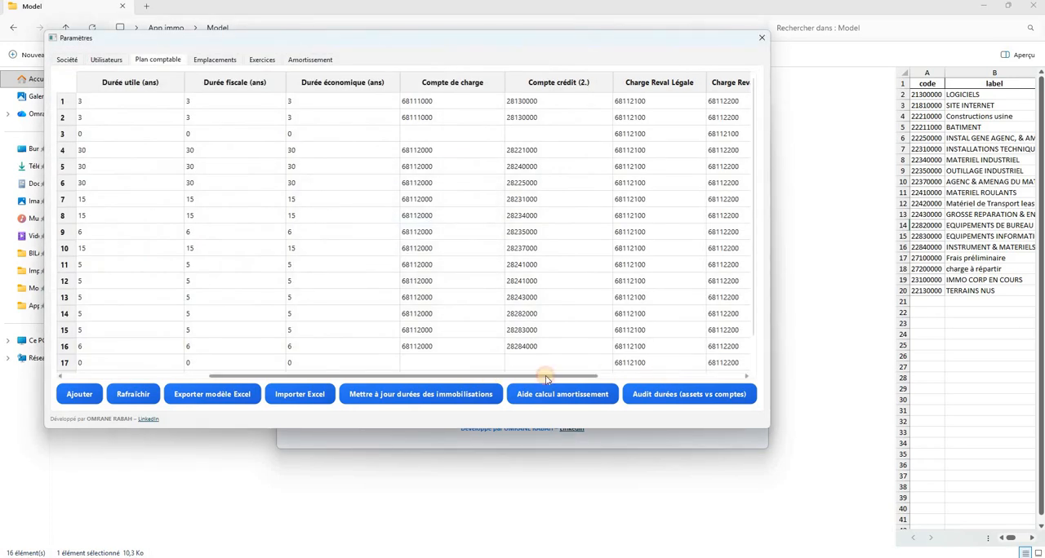
Try a fiscal duration of 4 years on the LOGICIELS account and set it back to 3
drag(546, 377, 202, 321)
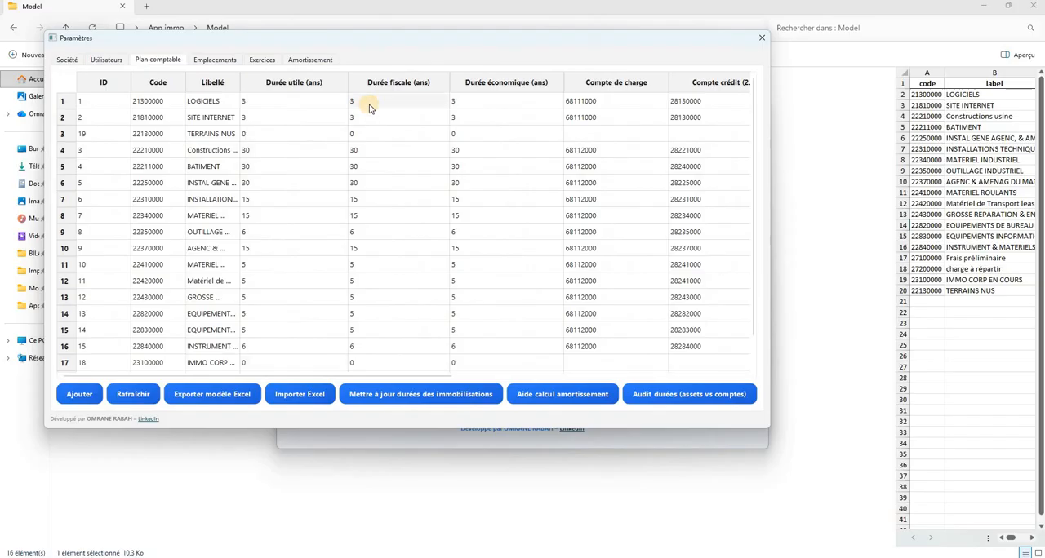
double_click(370, 102)
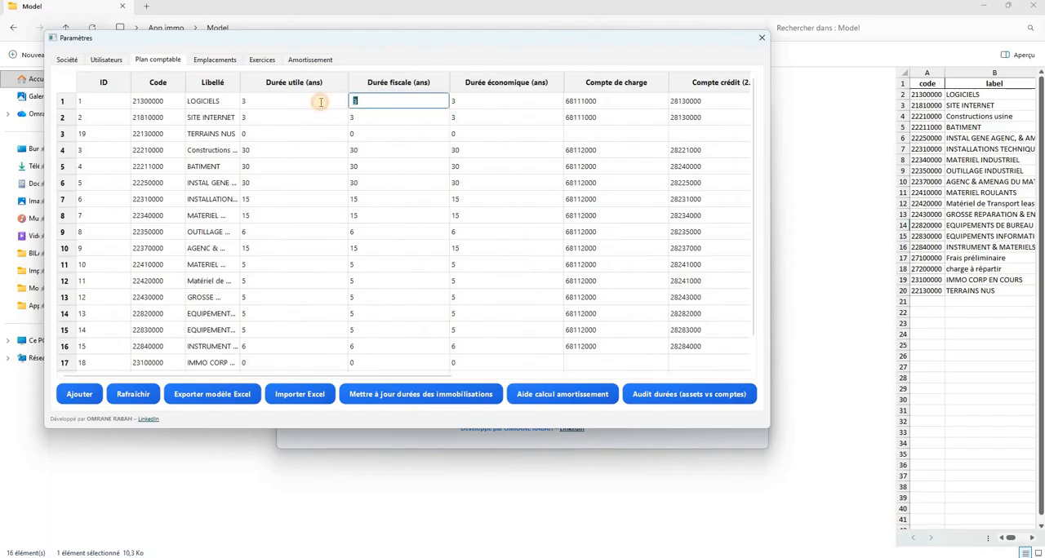
click(401, 106)
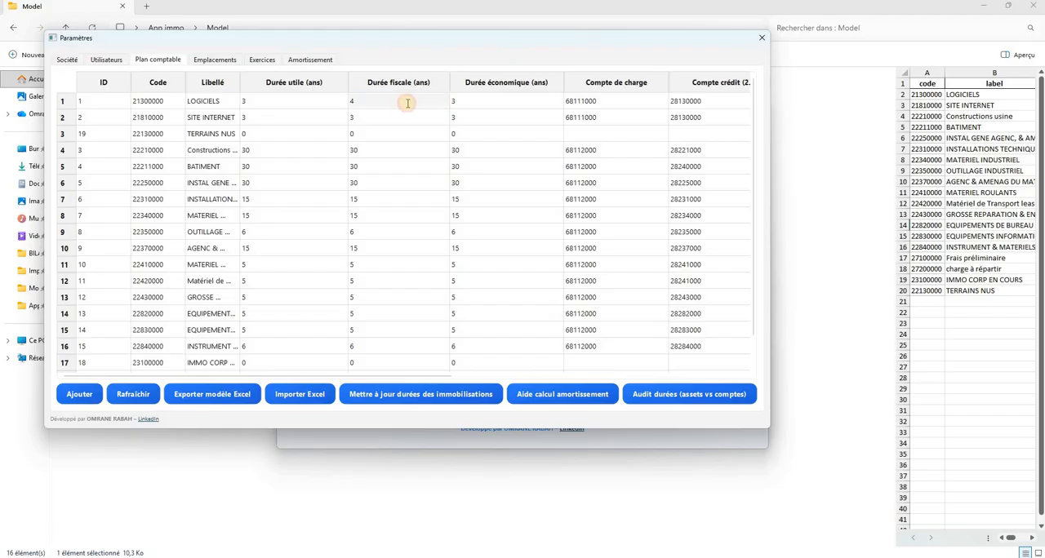
double_click(407, 103)
text(3)
double_click(462, 200)
Examine the imported TERRAINS NUS account row from its ID and label through to its Amortissable value
click(187, 137)
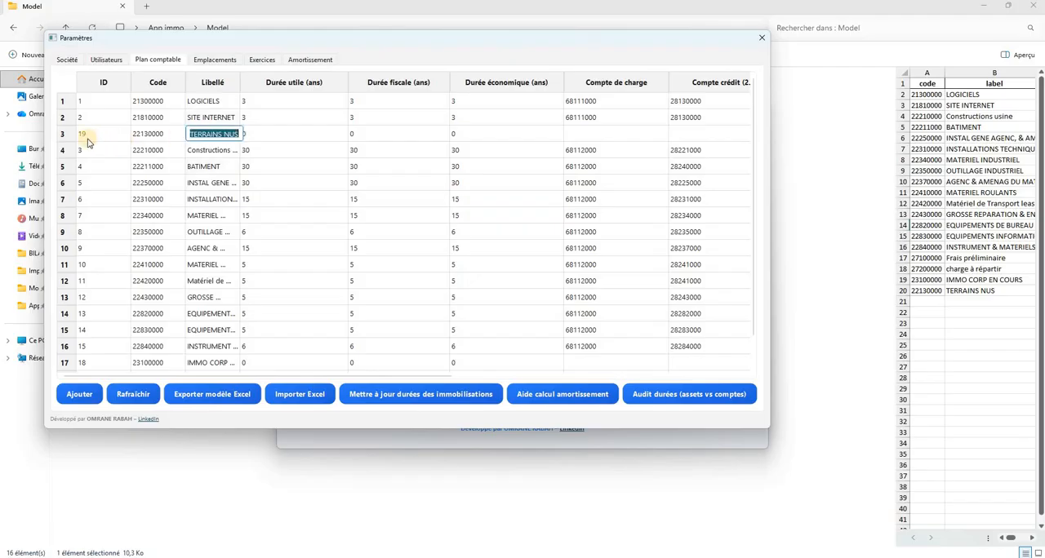
click(67, 134)
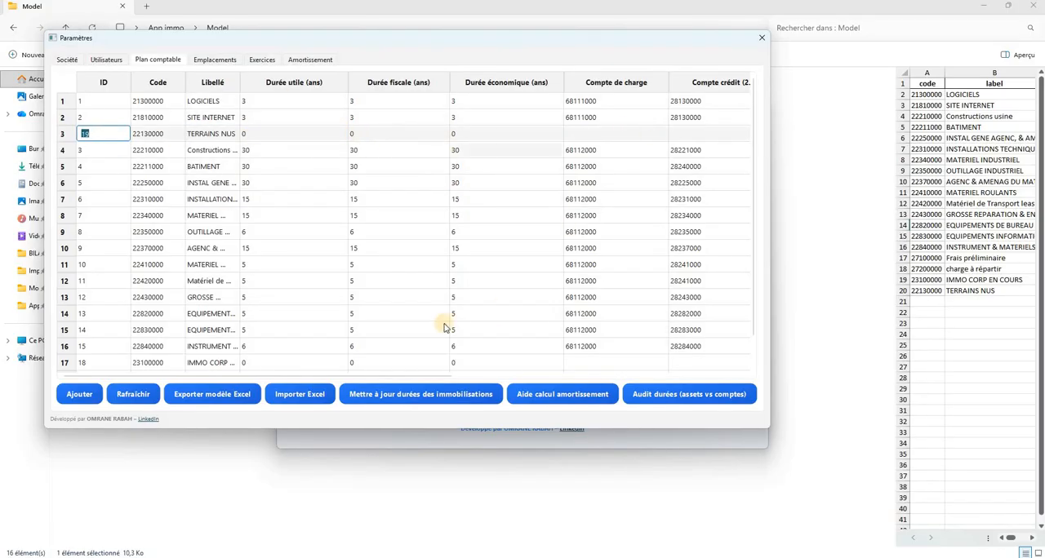
click(638, 378)
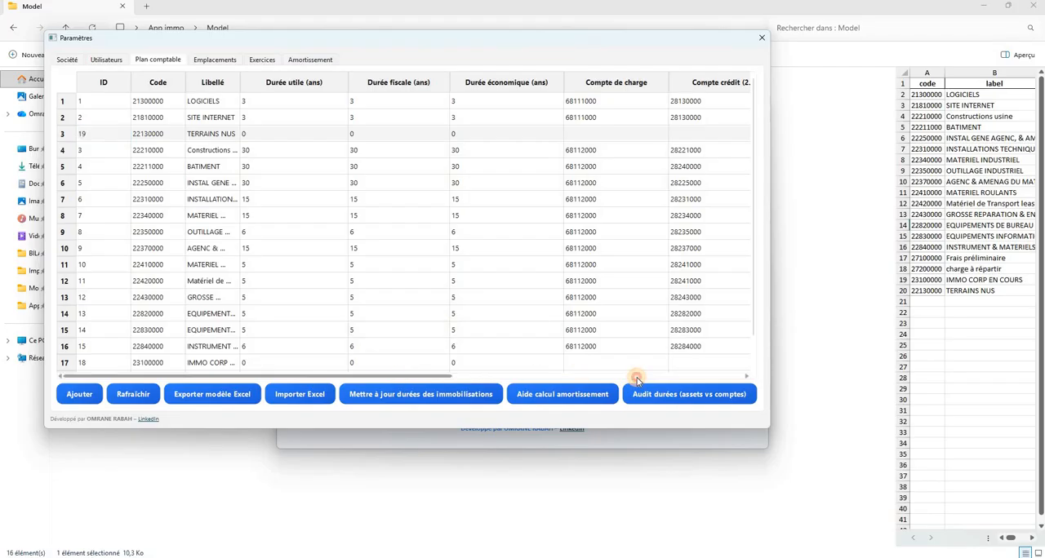
click(695, 378)
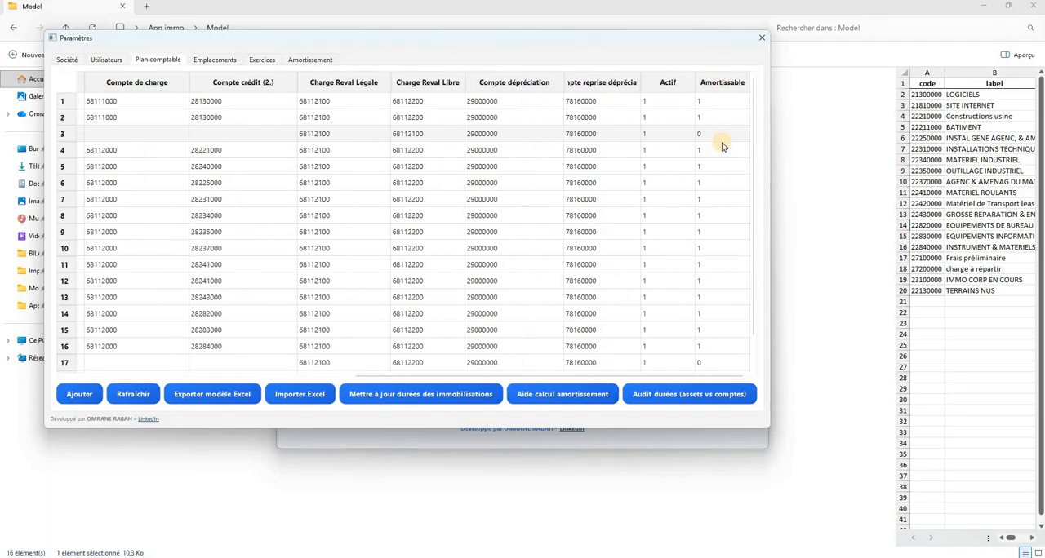
click(712, 135)
Widen the Libellé column of the chart of accounts and check the code and credit account of Frais préliminaire
click(451, 380)
drag(451, 380, 253, 82)
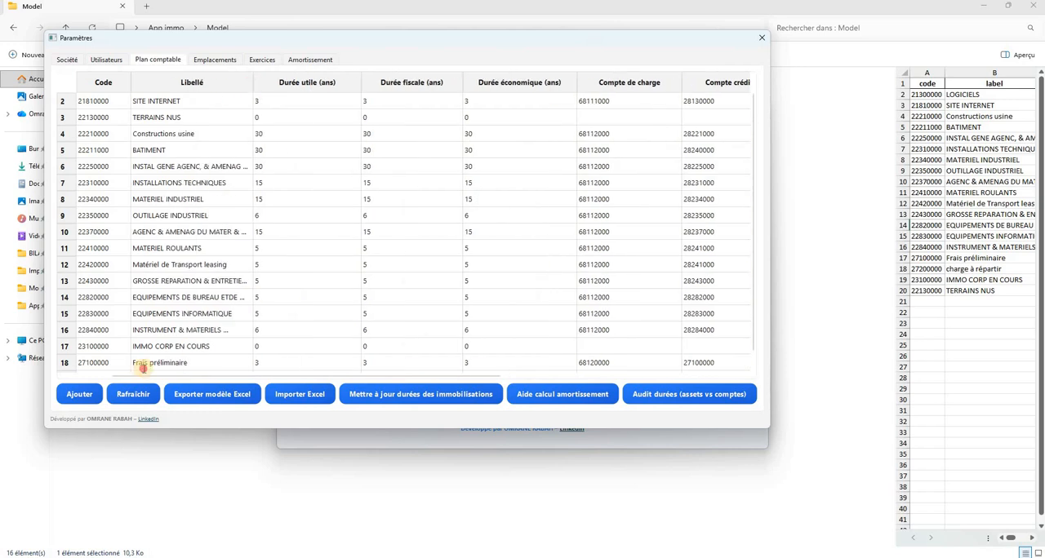
double_click(105, 364)
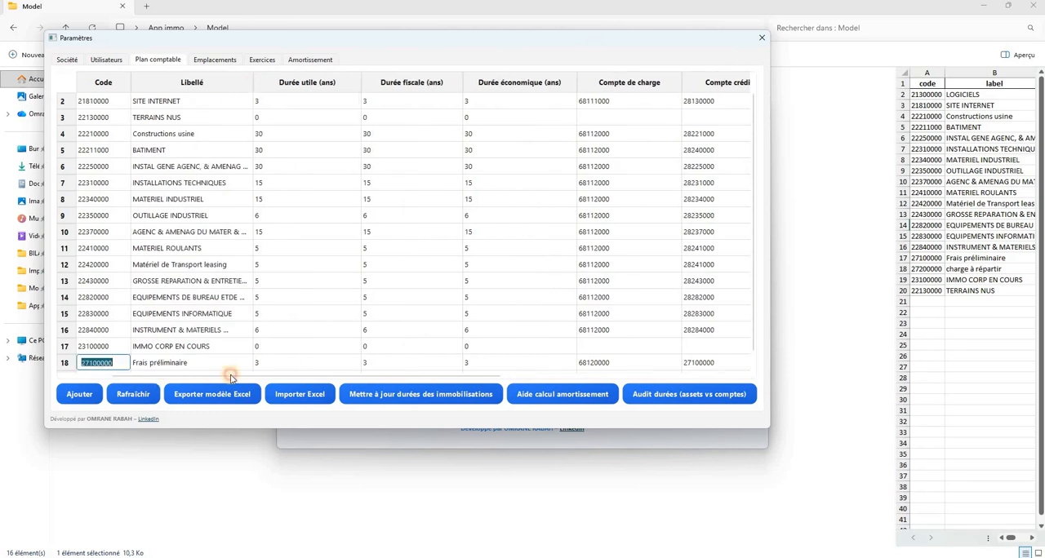
drag(231, 377, 330, 374)
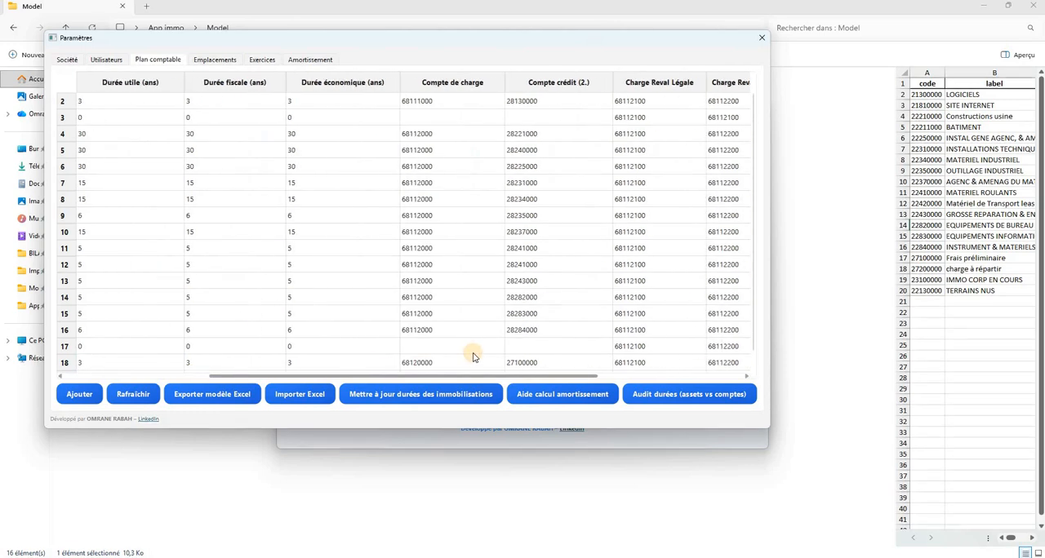
double_click(536, 362)
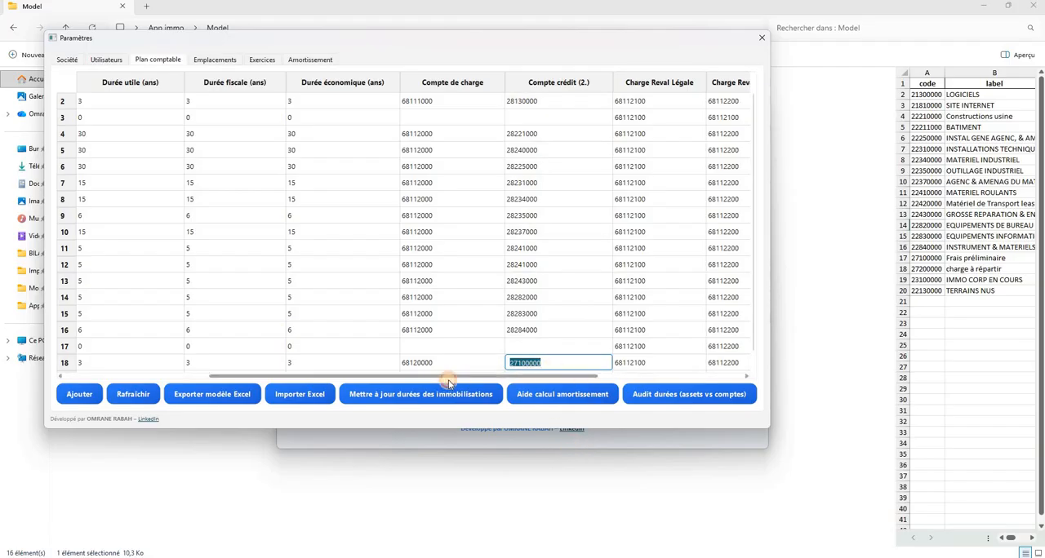
drag(448, 376, 324, 61)
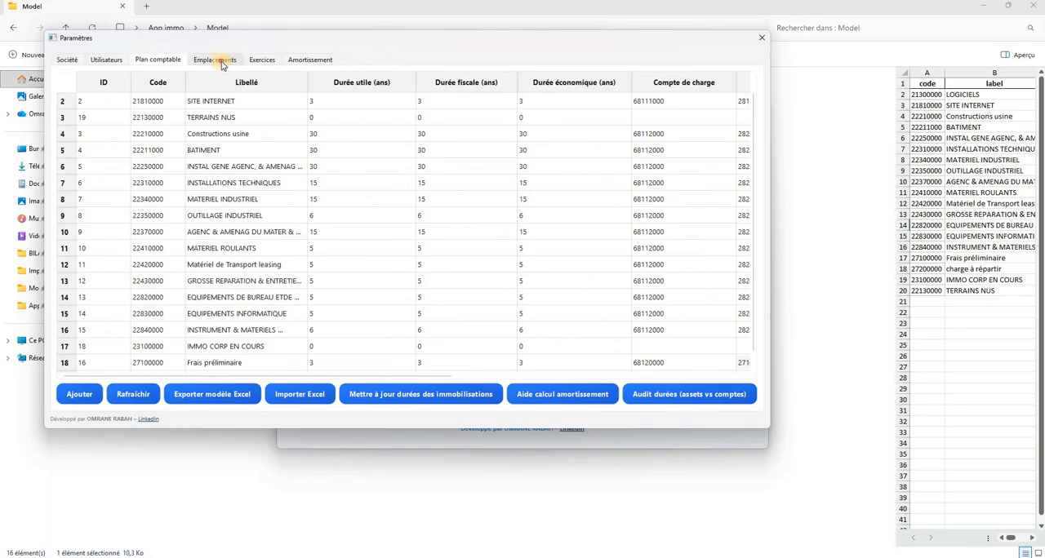
Import the analytical locations (emplacements) from modele_emplacements.xlsx in the App immo Model folder
click(216, 60)
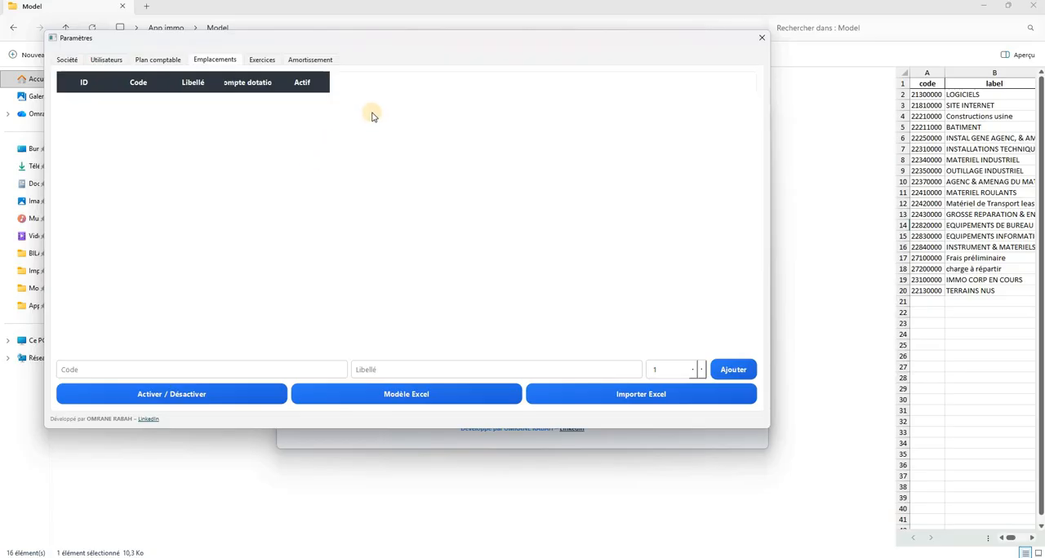
click(636, 402)
click(482, 272)
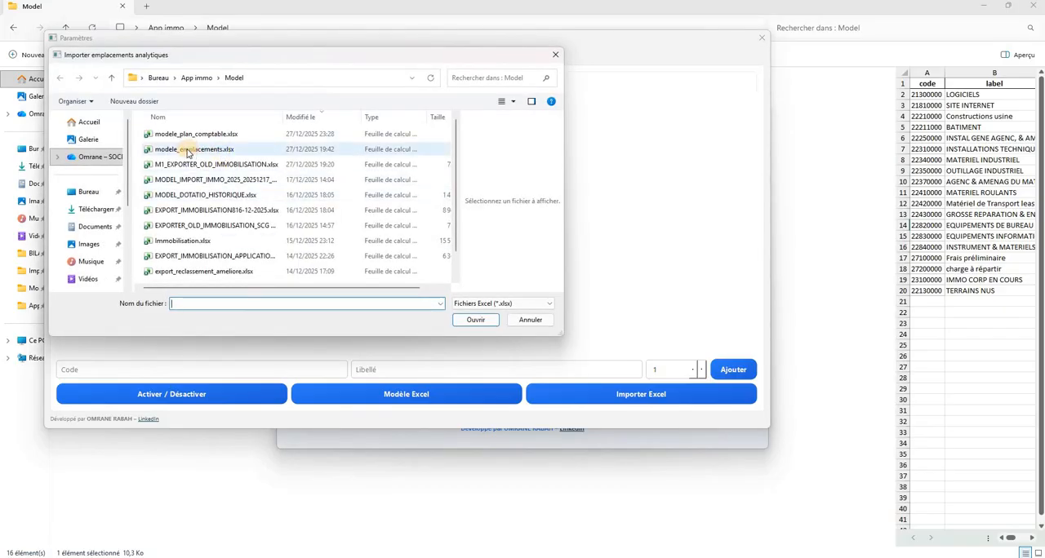
click(187, 151)
click(477, 322)
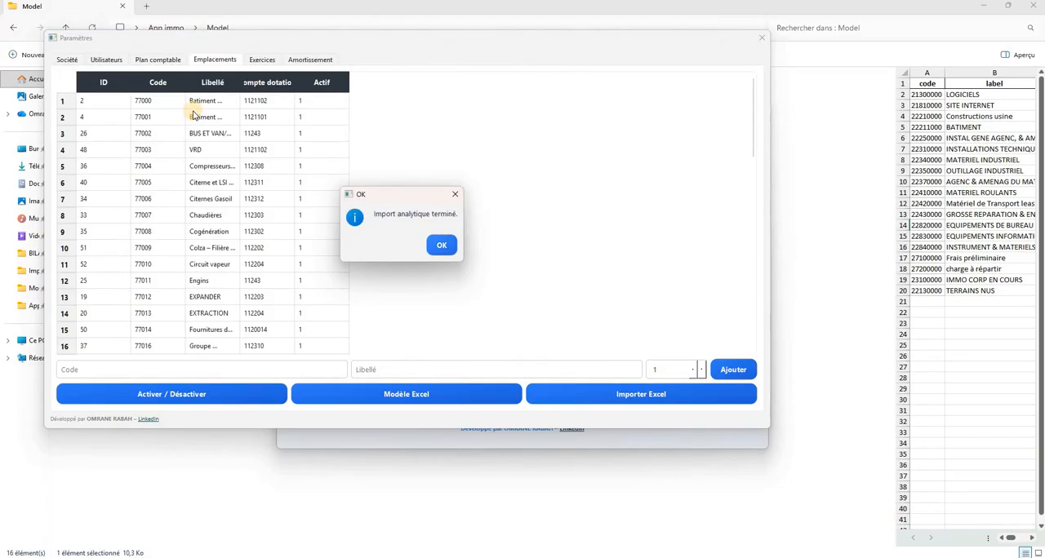
key(Return)
Widen the Libellé column of the locations table and look through the imported codes, labels and Compte dotation values
drag(240, 82, 418, 80)
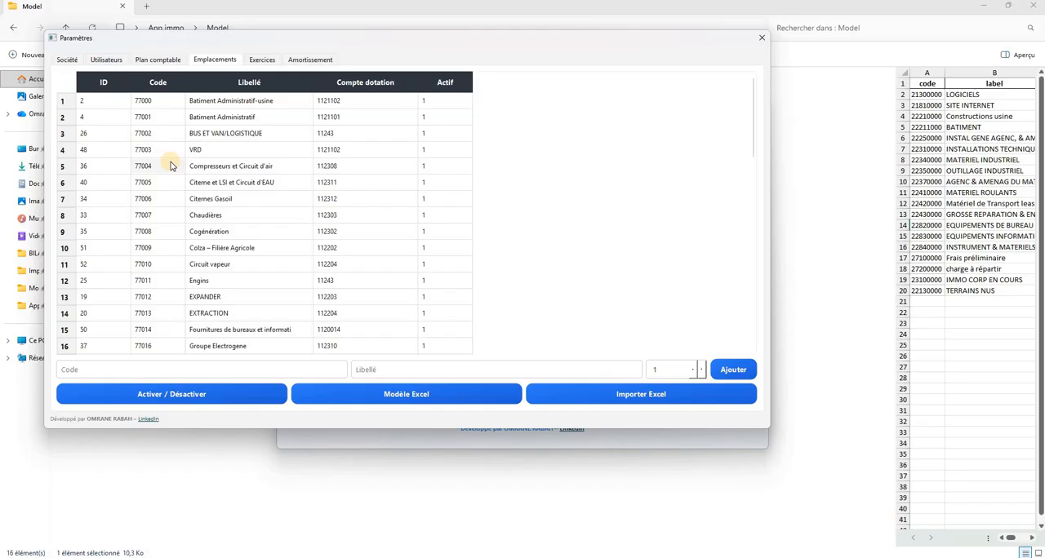
scroll(274, 190, down, 7)
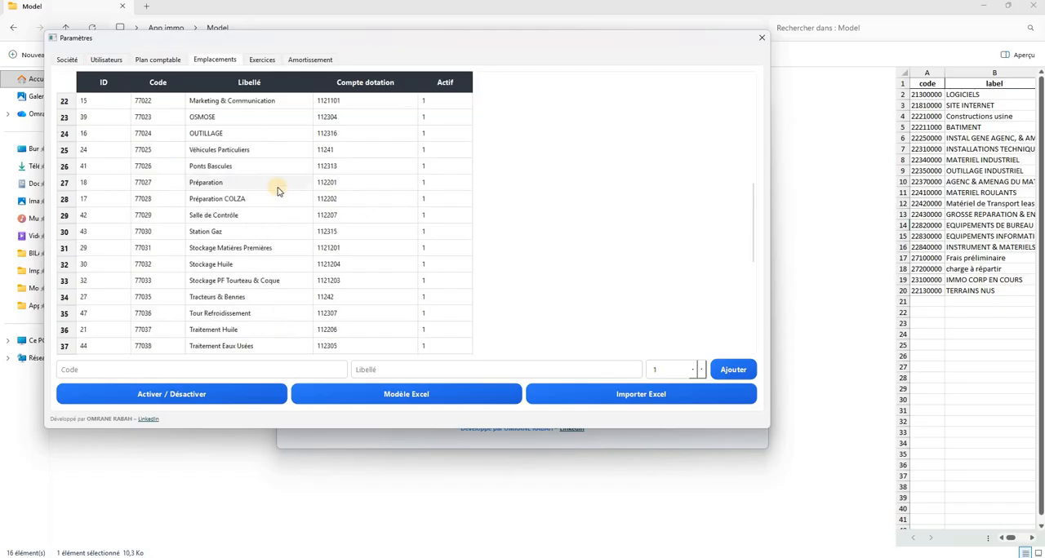
scroll(277, 191, down, 6)
scroll(277, 192, up, 13)
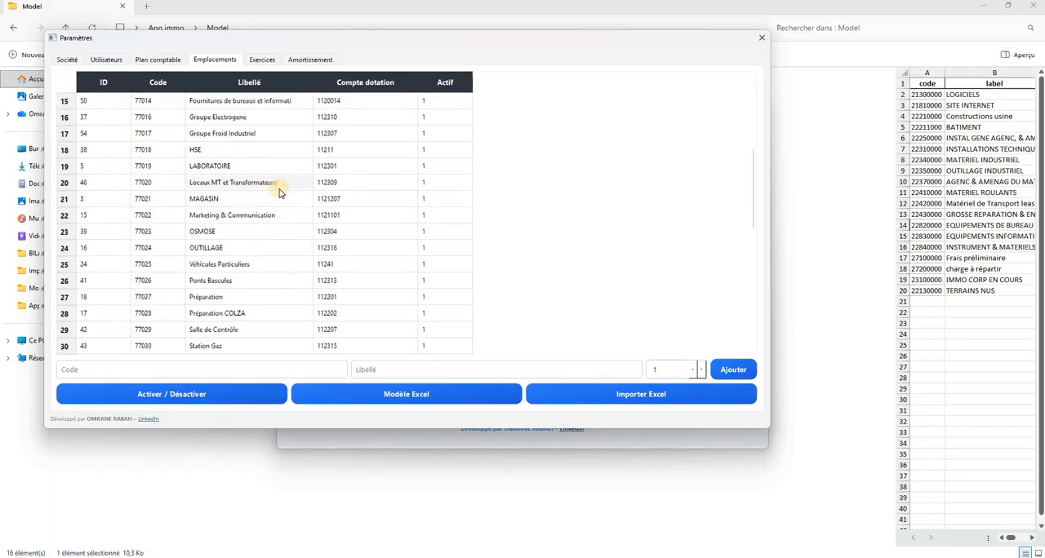
Set the range of fiscal years to create from 2005 to 2025 and read the help on fiscal years
click(263, 59)
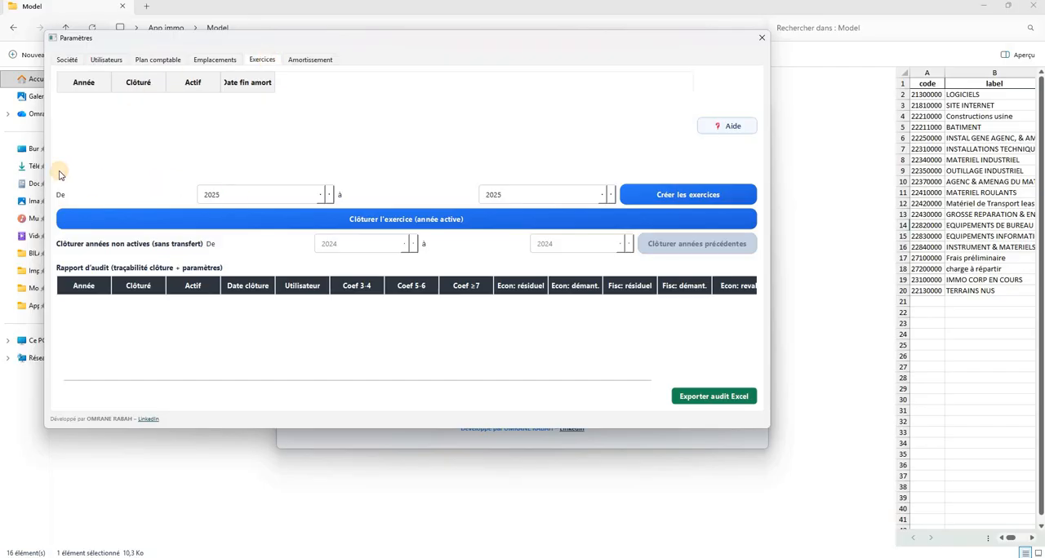
key(Tab)
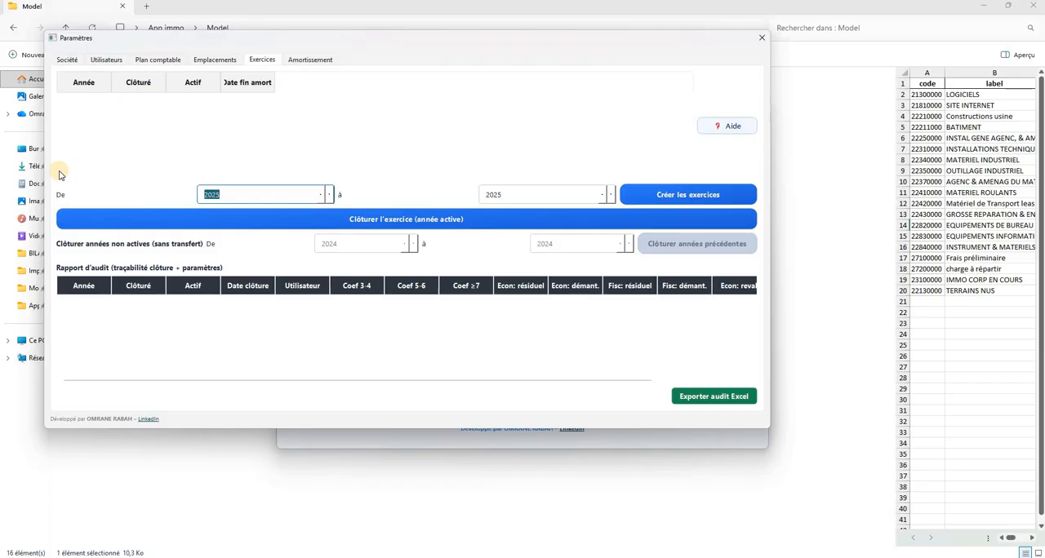
text(5)
click(515, 193)
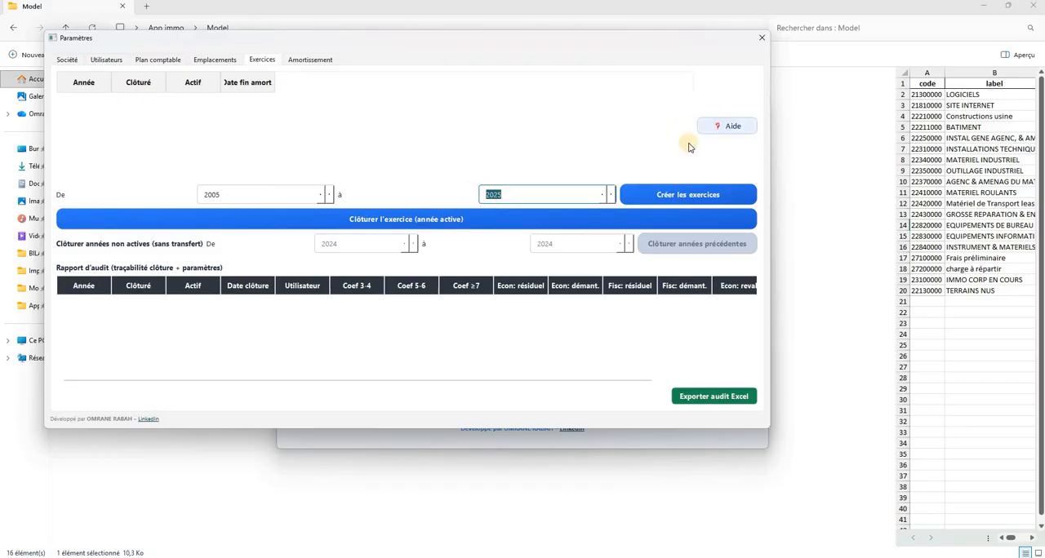
click(725, 126)
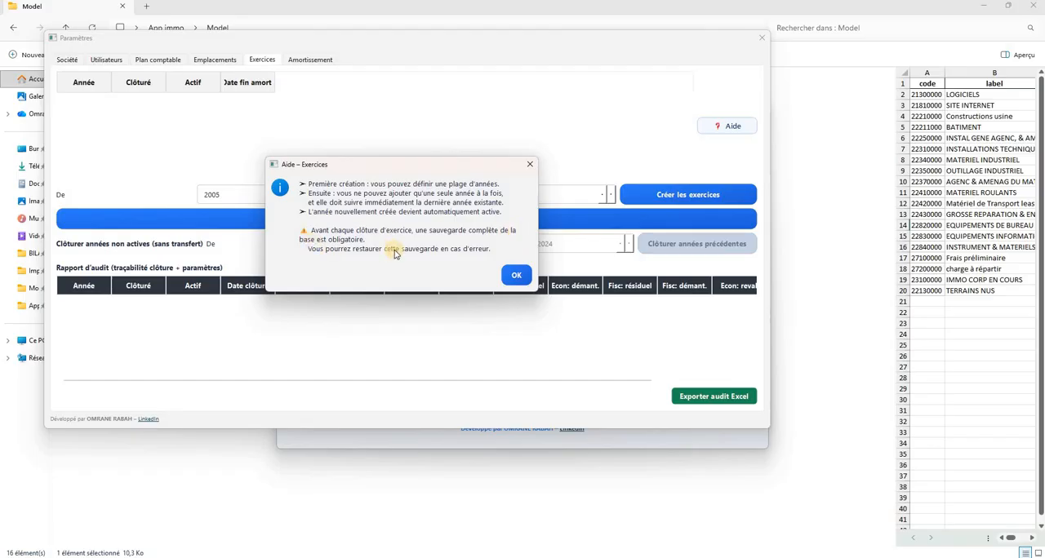
click(506, 276)
Create the fiscal years 2005 to 2025 and check the Actif status of the last year in the list
click(669, 197)
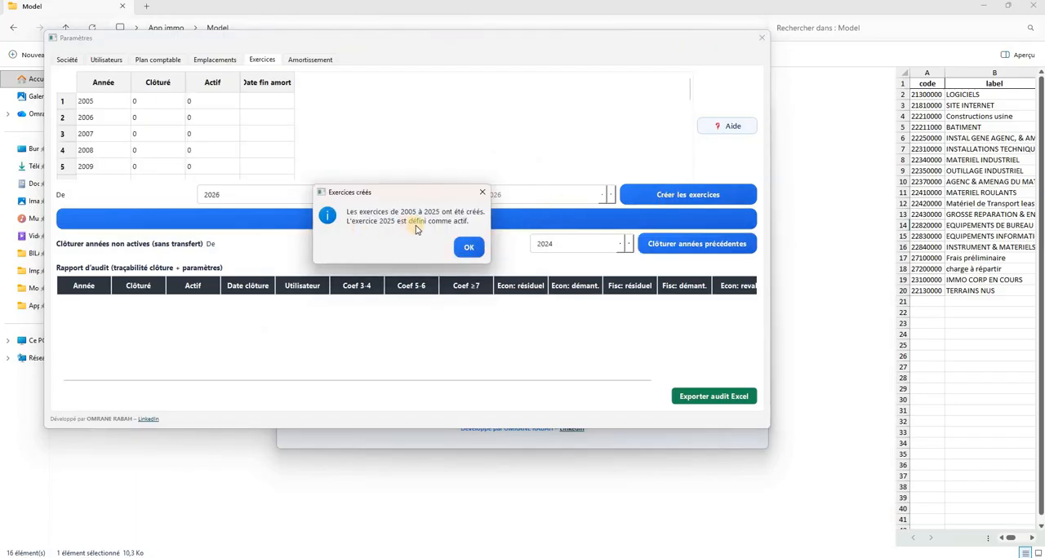
click(468, 247)
scroll(255, 151, down, 5)
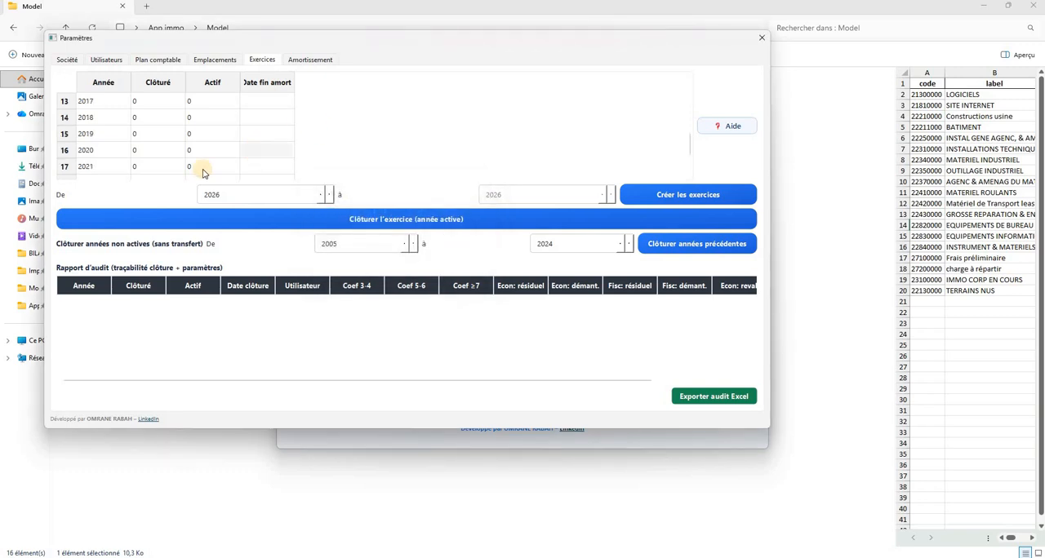
click(205, 171)
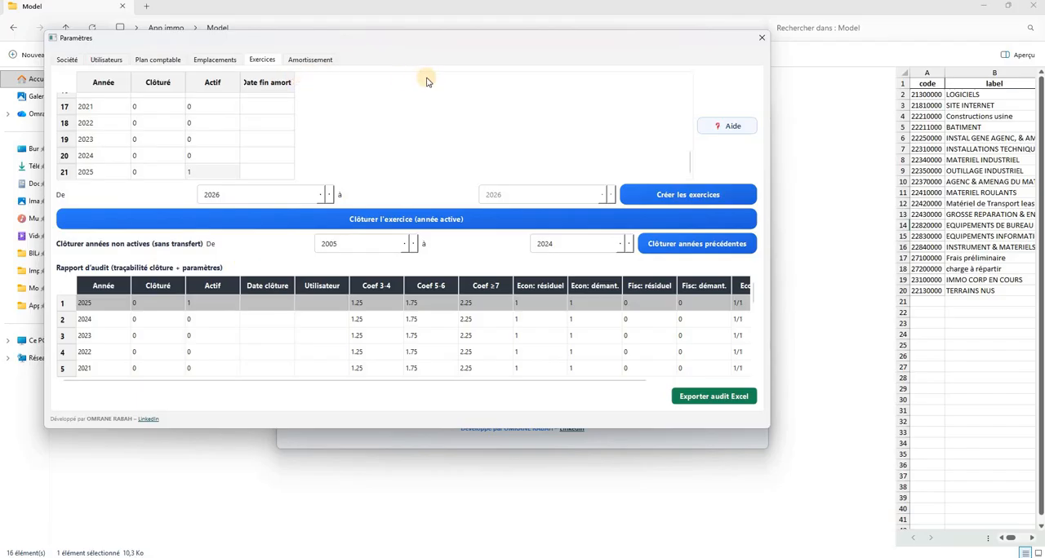
Save the depreciation parameters, keeping the residual value included in the economic (IFRS) base, and close the settings
click(309, 62)
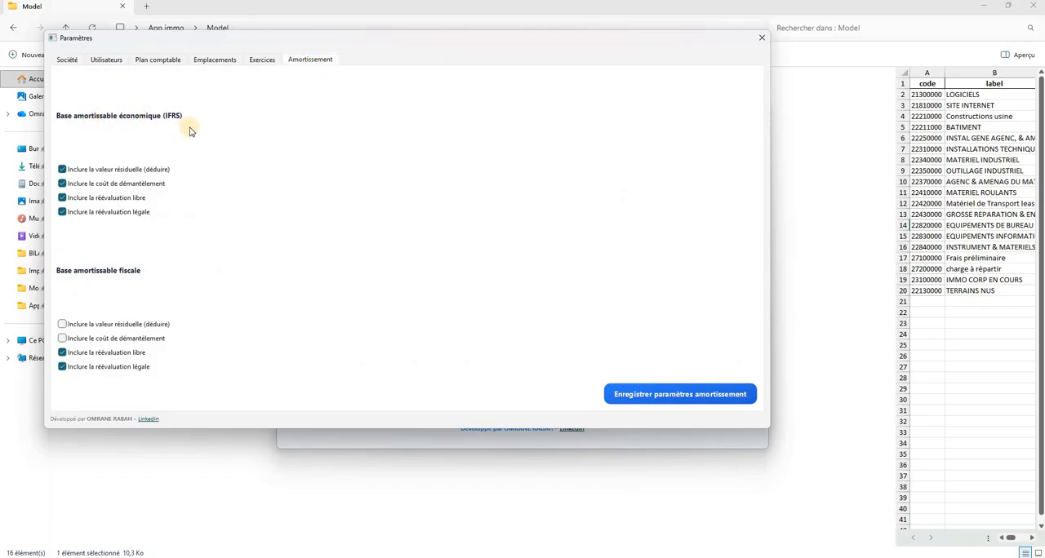
click(64, 171)
click(63, 173)
click(686, 399)
click(759, 43)
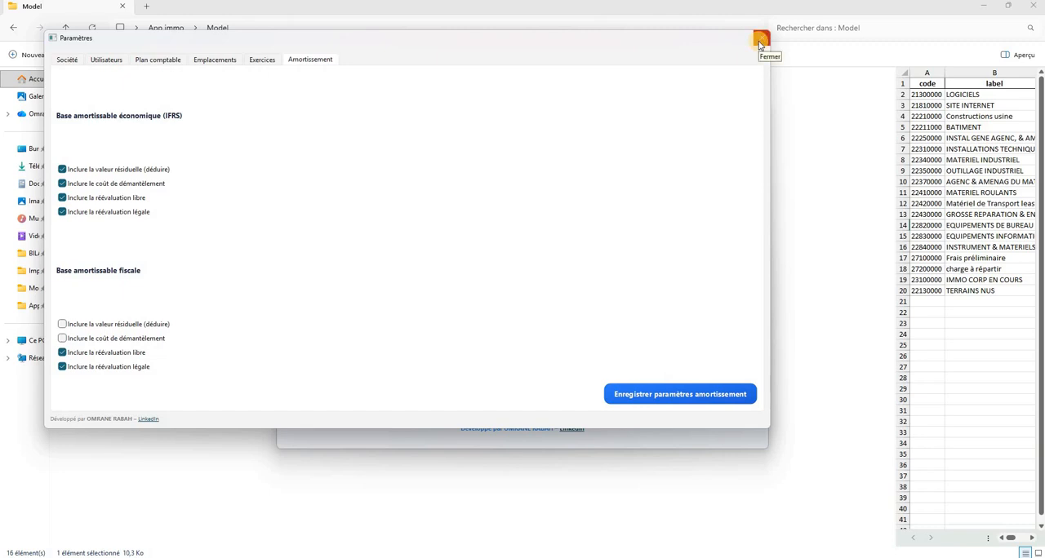
click(759, 42)
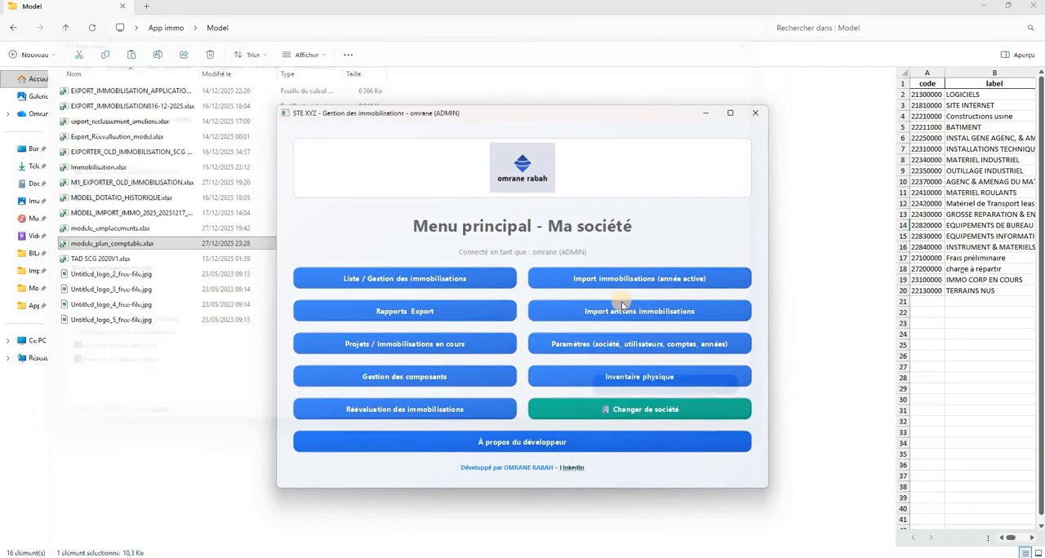
Move the main menu window clear of its current place and open the import of old fixed assets and depreciation charges
drag(486, 120, 458, 44)
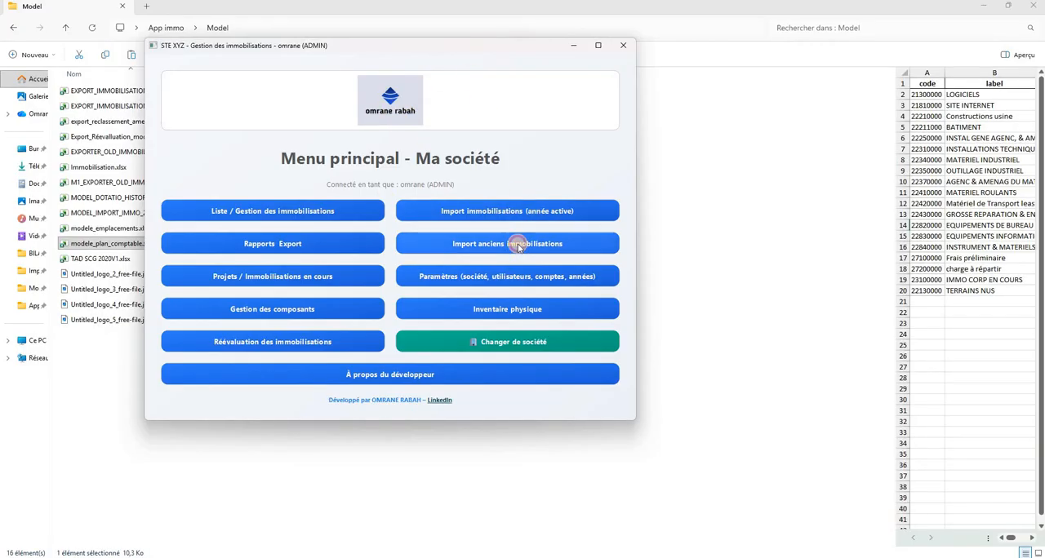
click(422, 242)
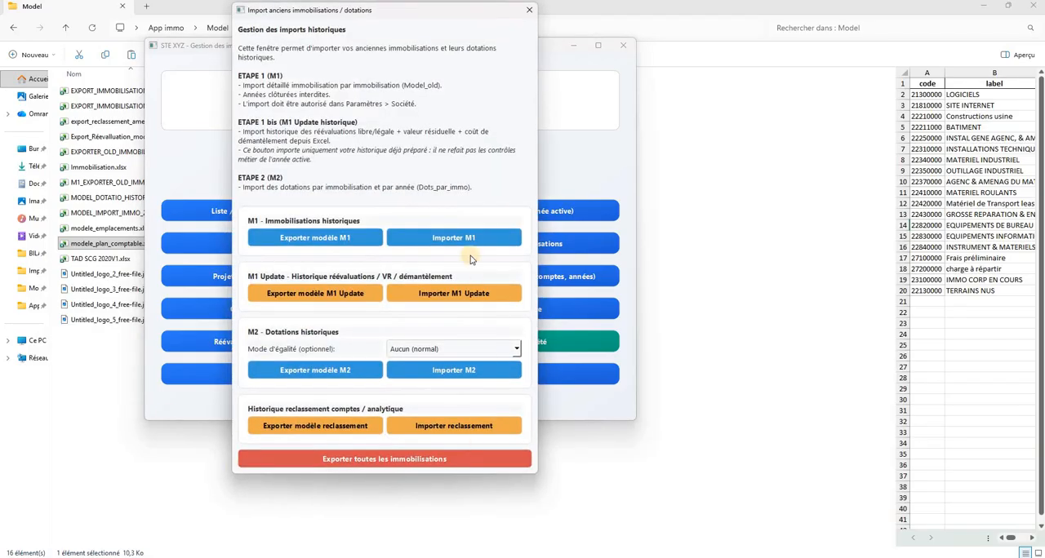